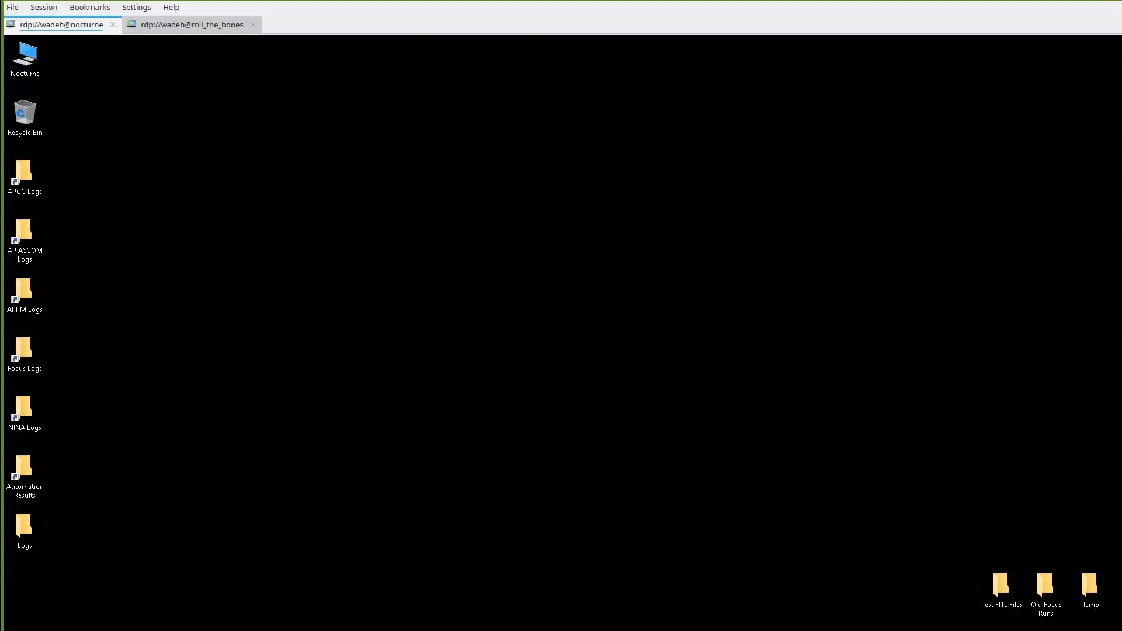
View the Sunflower Ranch imaging rig photo in the browser and return to the desktop
key(alt+Tab)
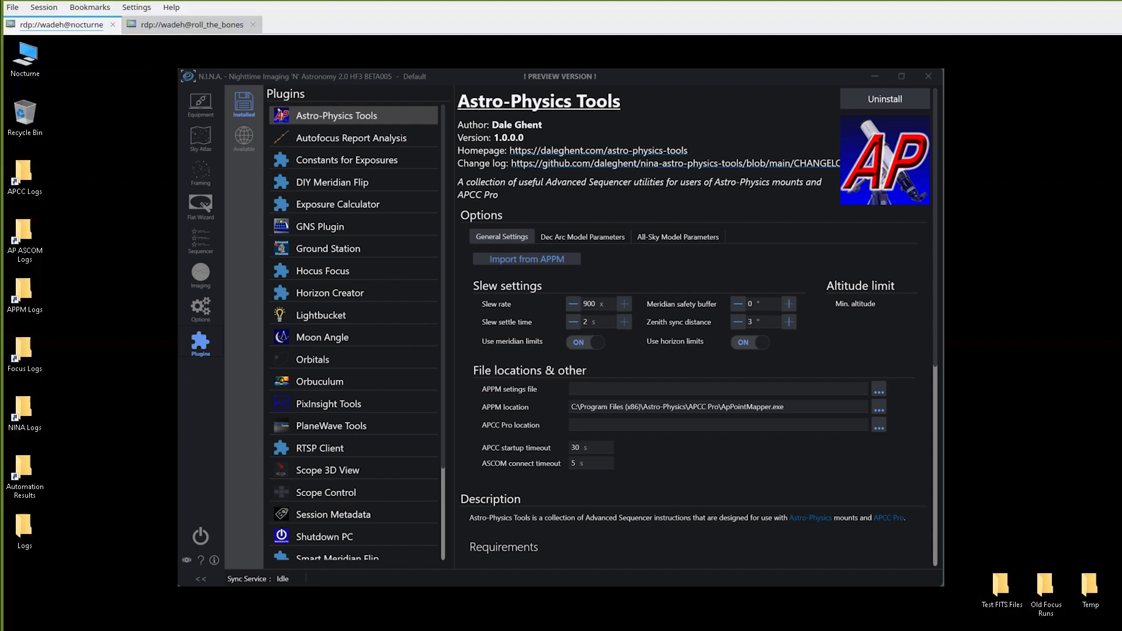
key(super+d)
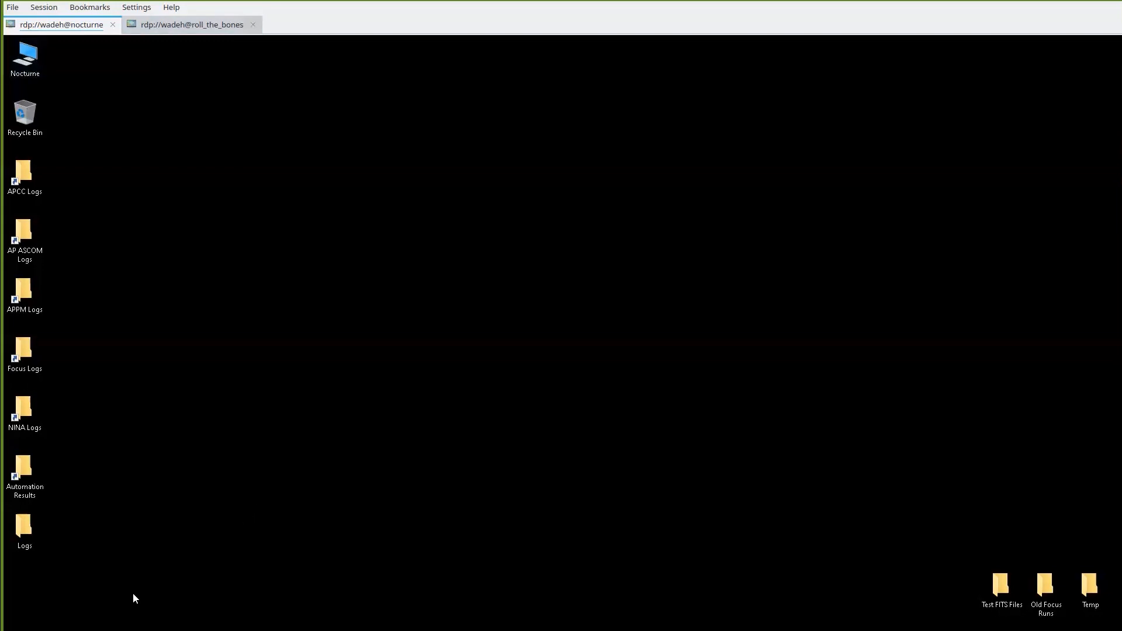
click(66, 628)
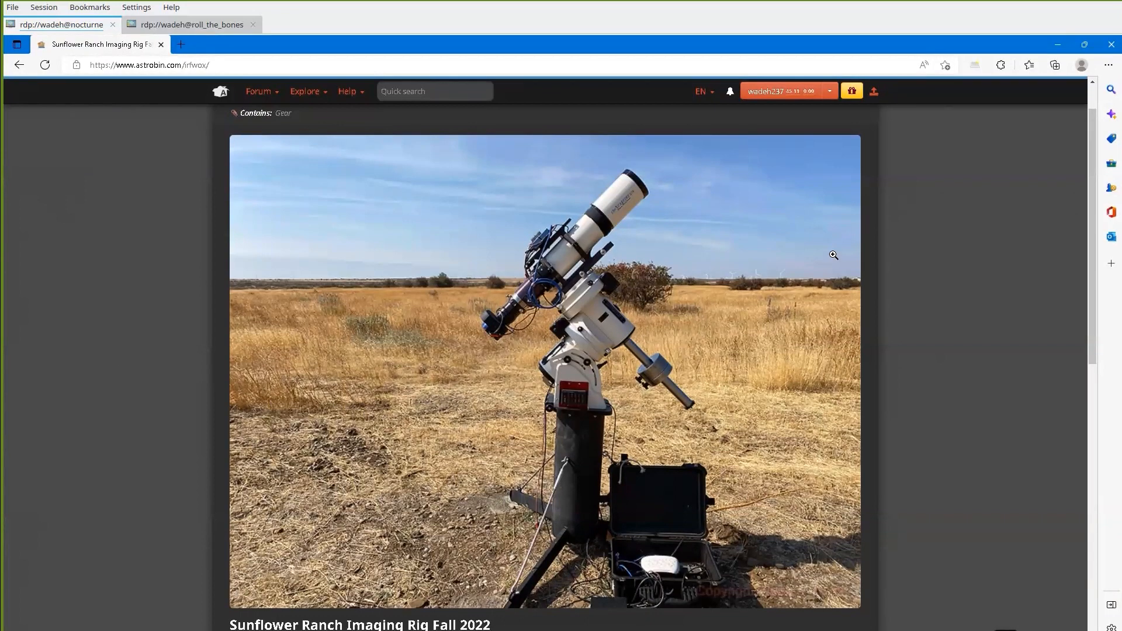
click(1058, 44)
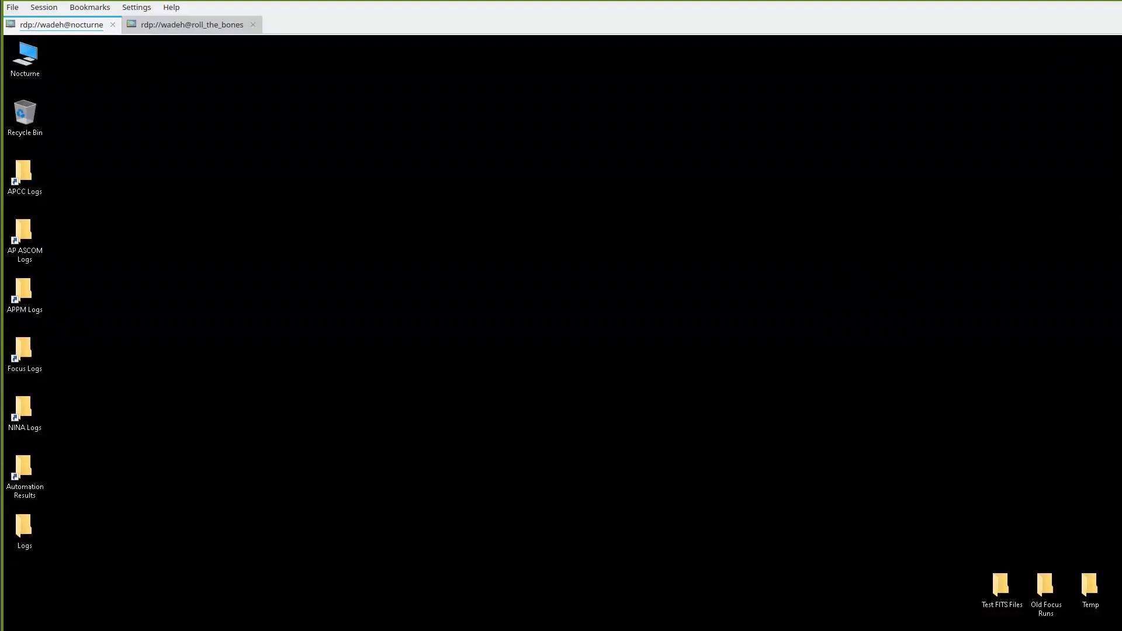
Open APCC and choose the GTOCP4 controller found on the LAN at 192.168.1.81 as the mount connection
key(super)
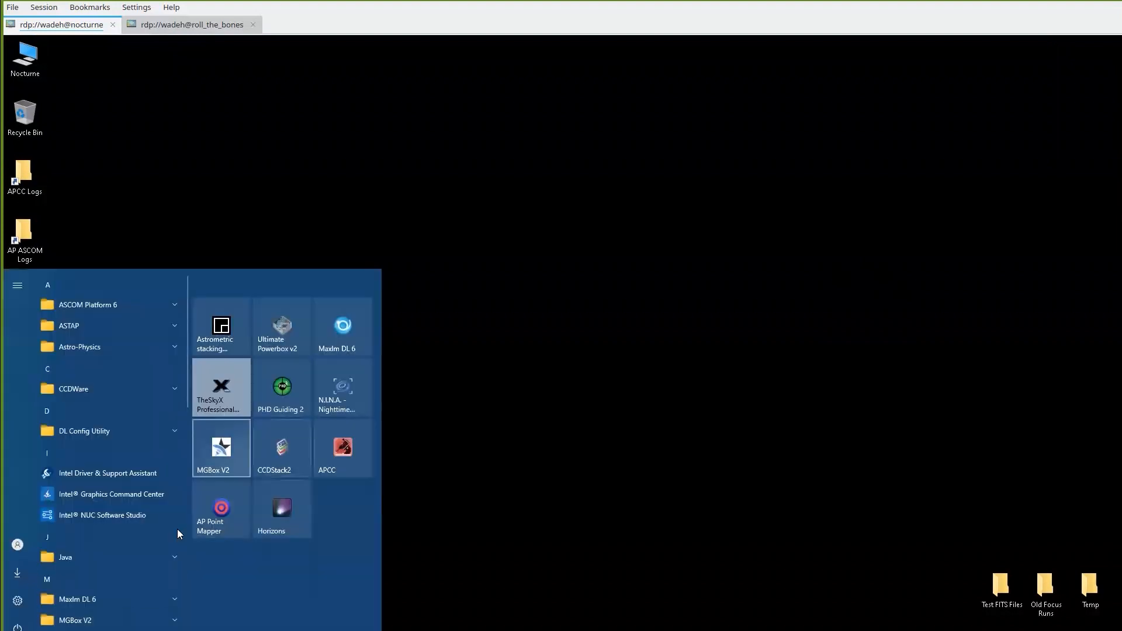
click(343, 447)
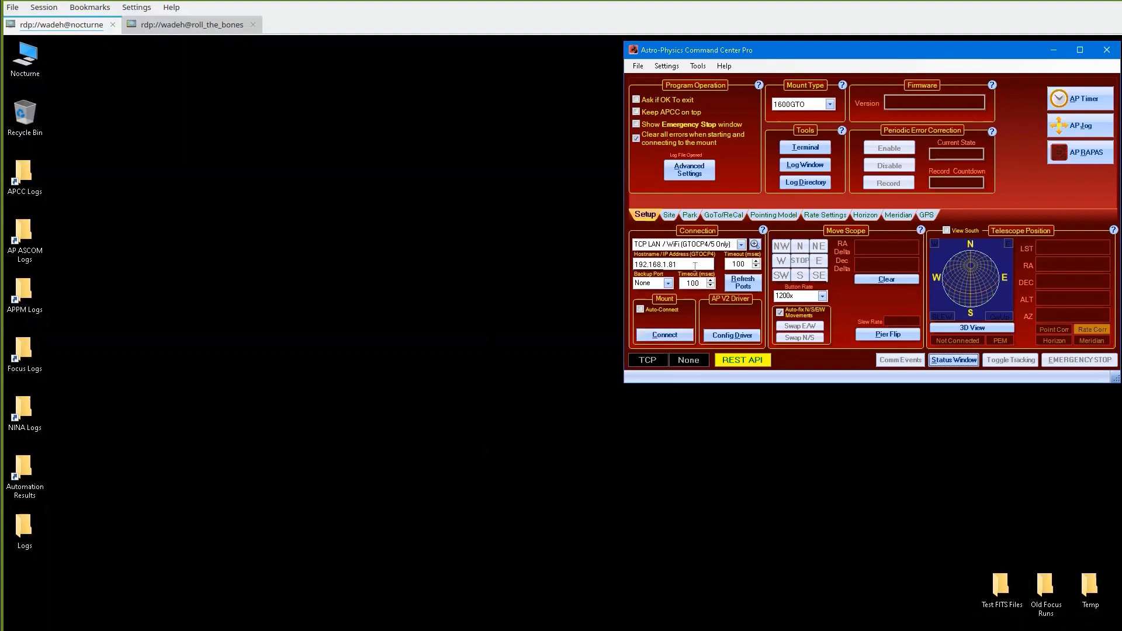
click(755, 246)
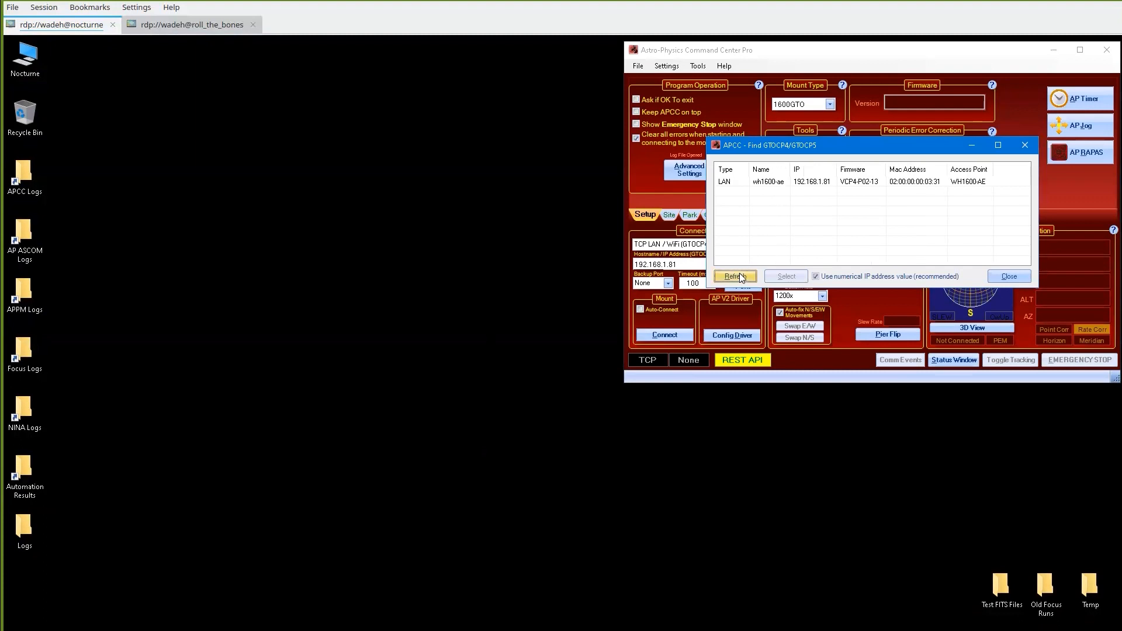
click(781, 183)
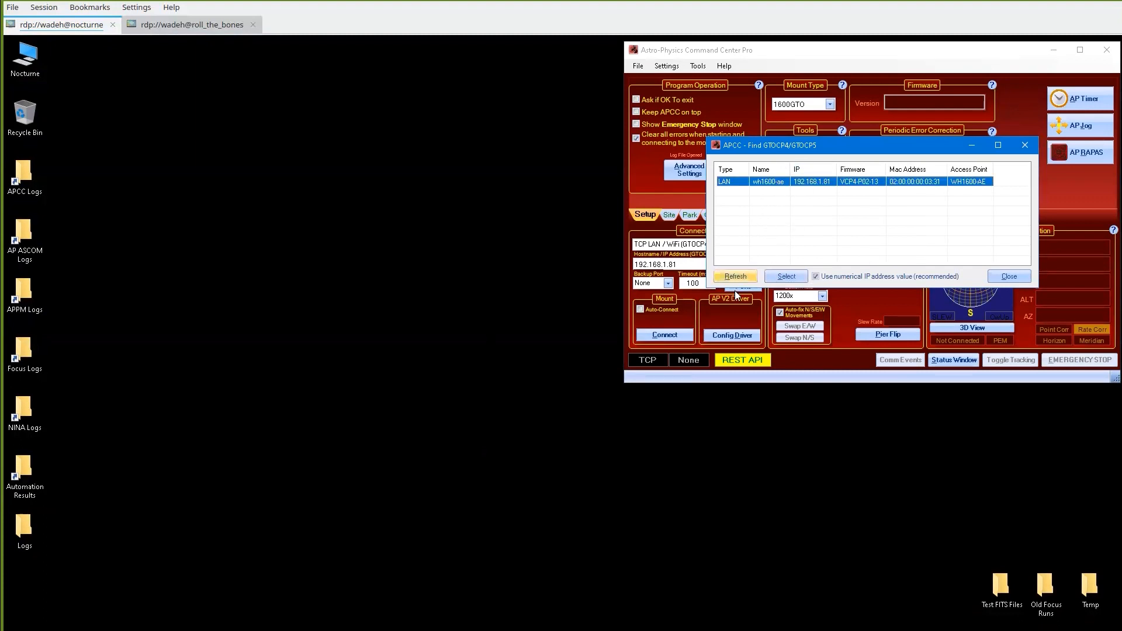
click(791, 275)
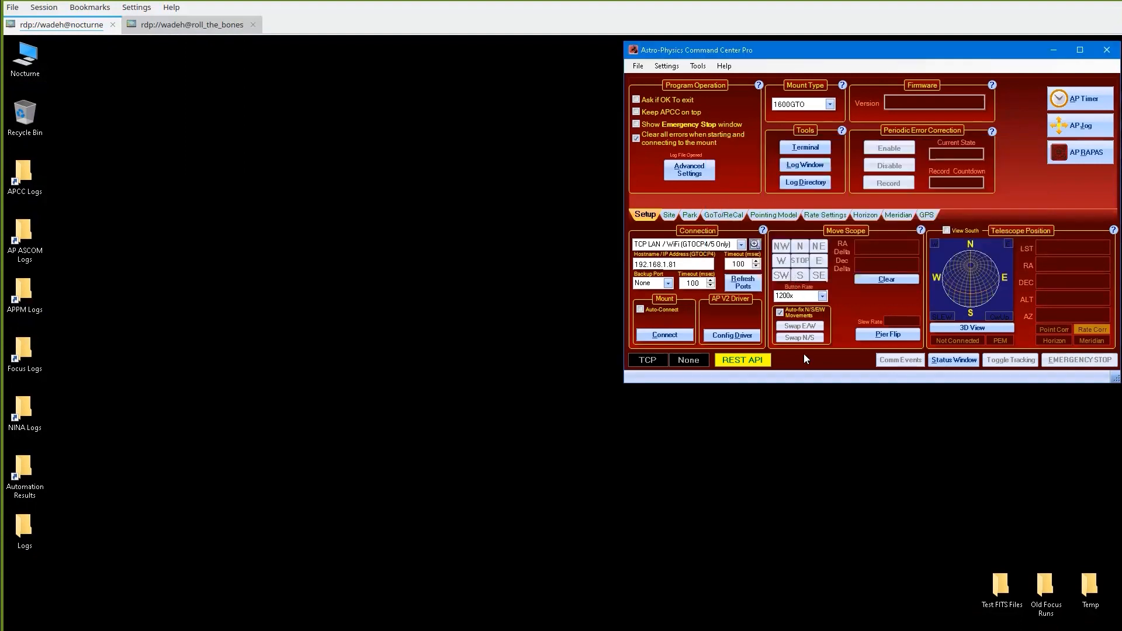
Connect APCC to the mount and initialize it for the Sunflower Ranch site, unparking from Last Parked
click(653, 333)
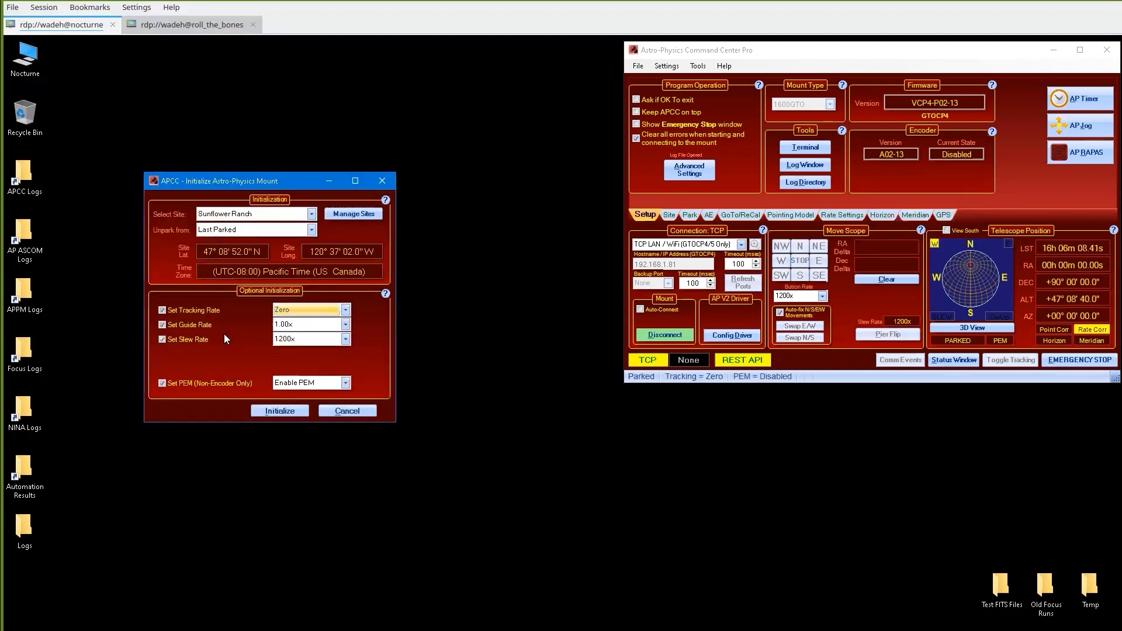
click(283, 412)
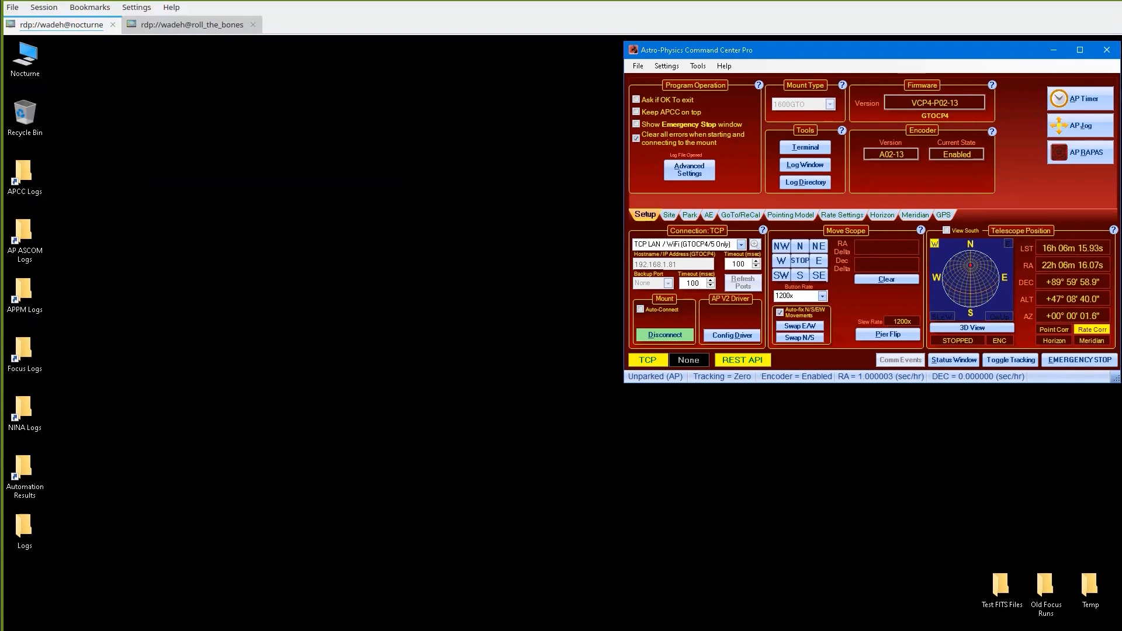
Open Ultimate Powerbox v2, turn on power Output 1, and minimize the window
click(18, 630)
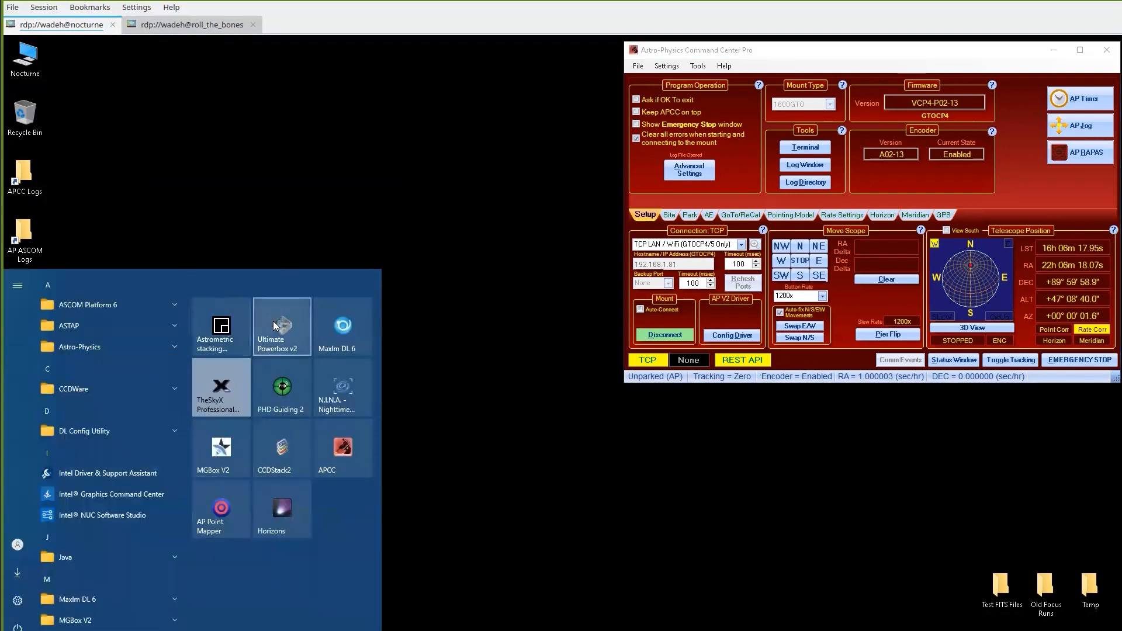
click(275, 327)
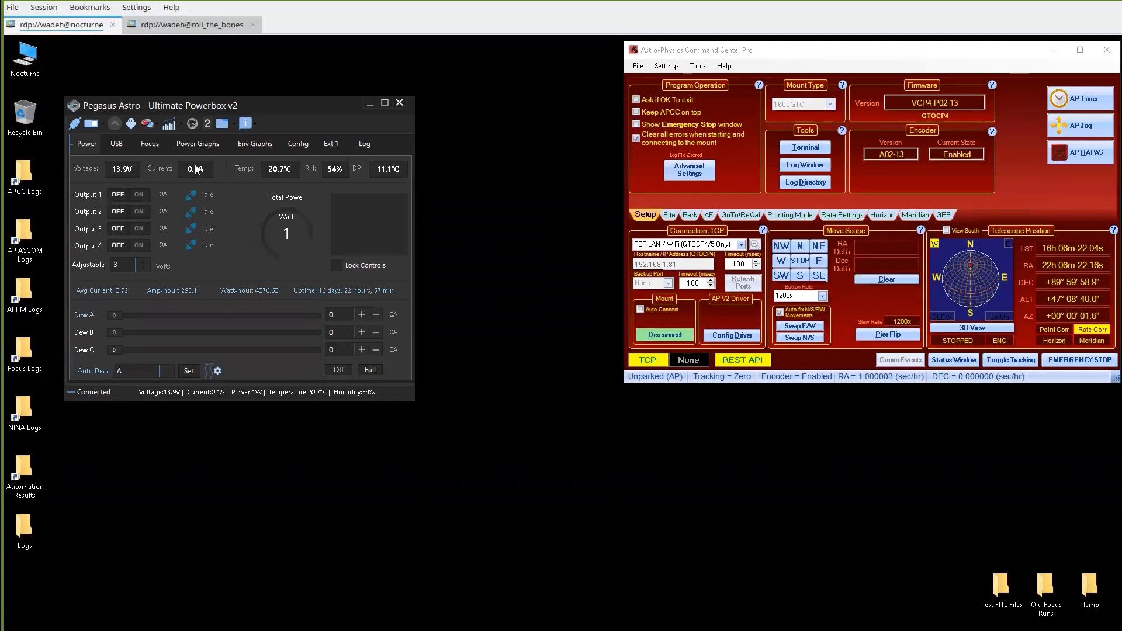
click(139, 194)
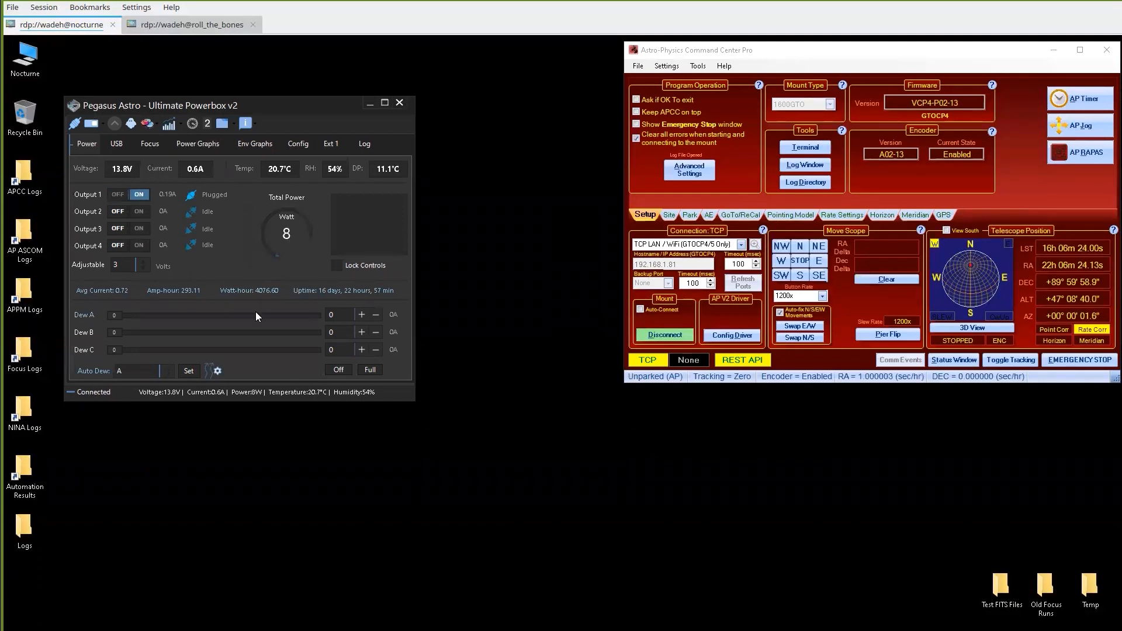
click(370, 101)
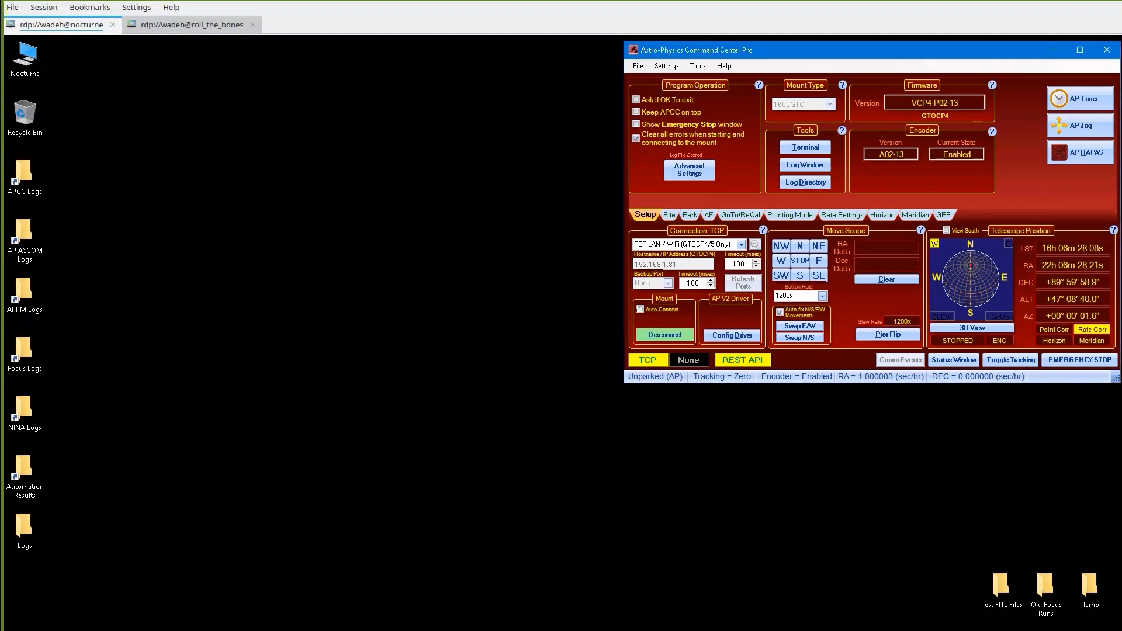
Open PHD Guiding 2, connect all equipment in the qsi690_ap130_ap1600 profile, and minimize the window
click(16, 630)
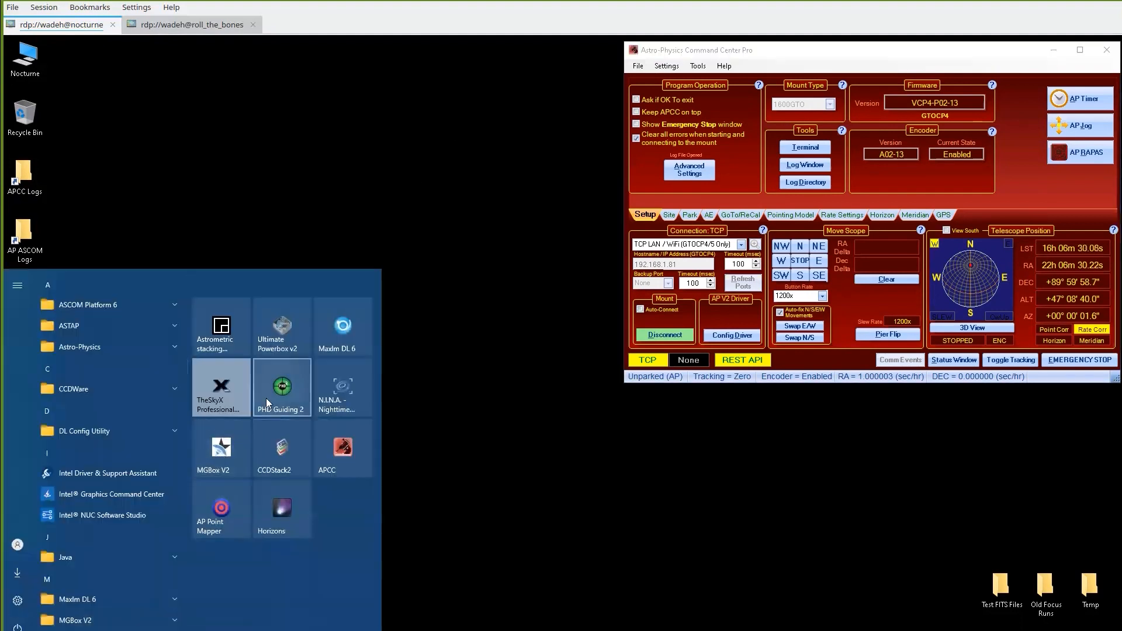
click(283, 395)
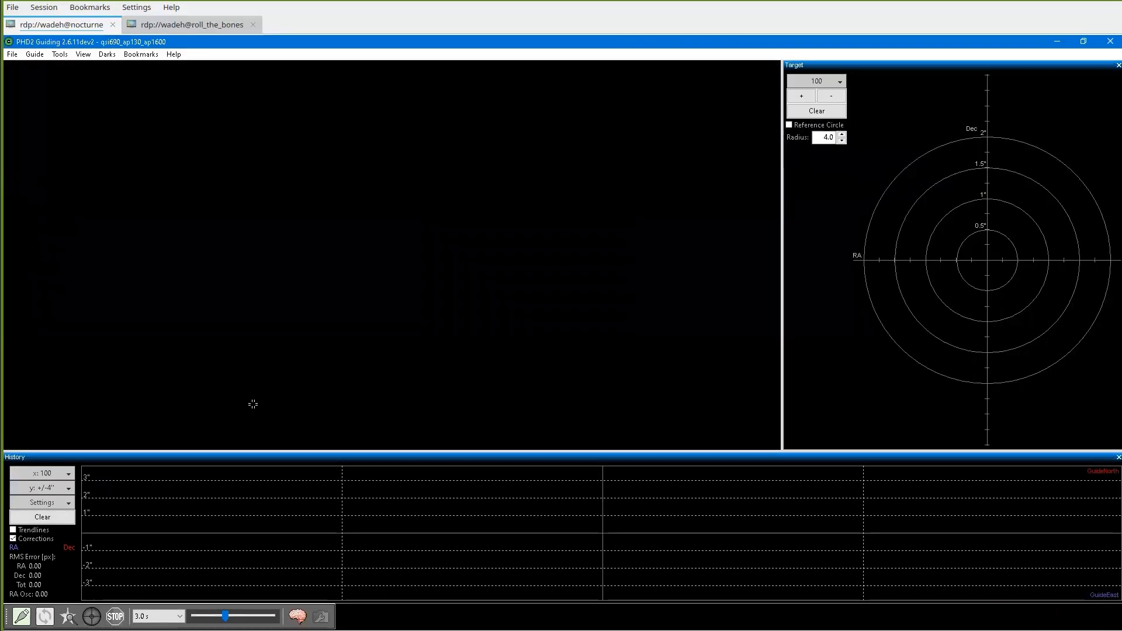
click(22, 617)
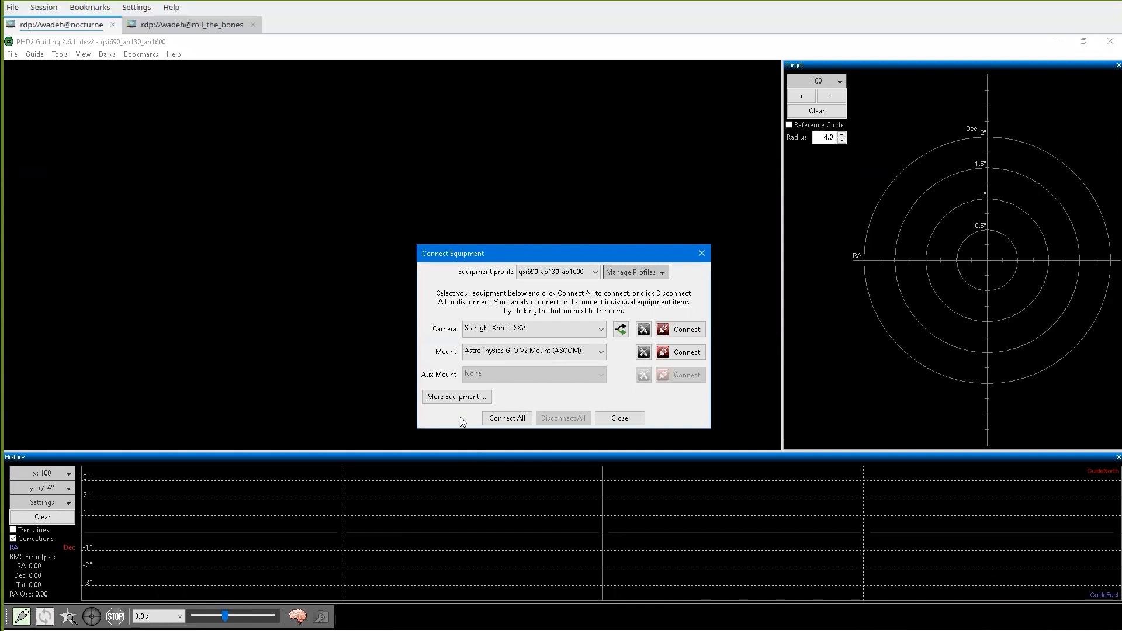
click(506, 419)
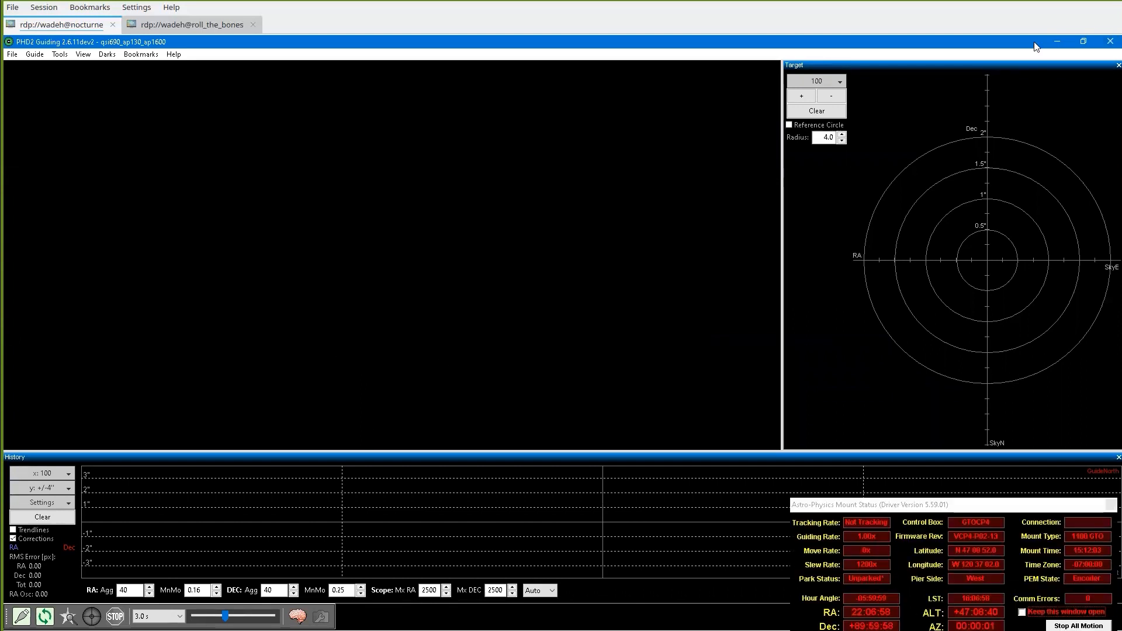
click(1057, 41)
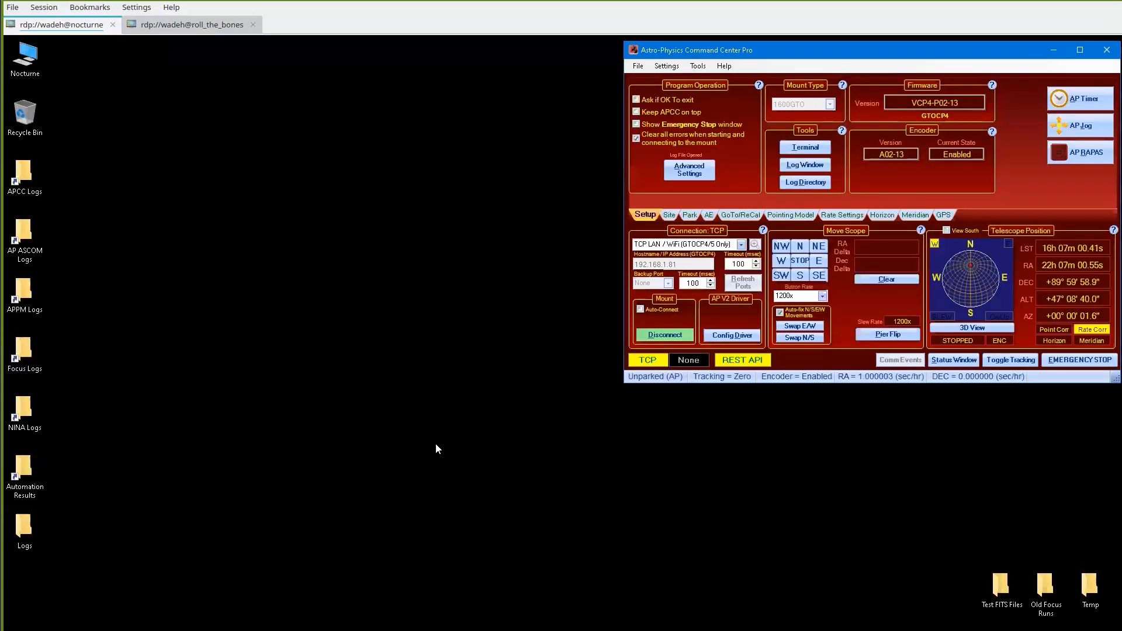
click(415, 444)
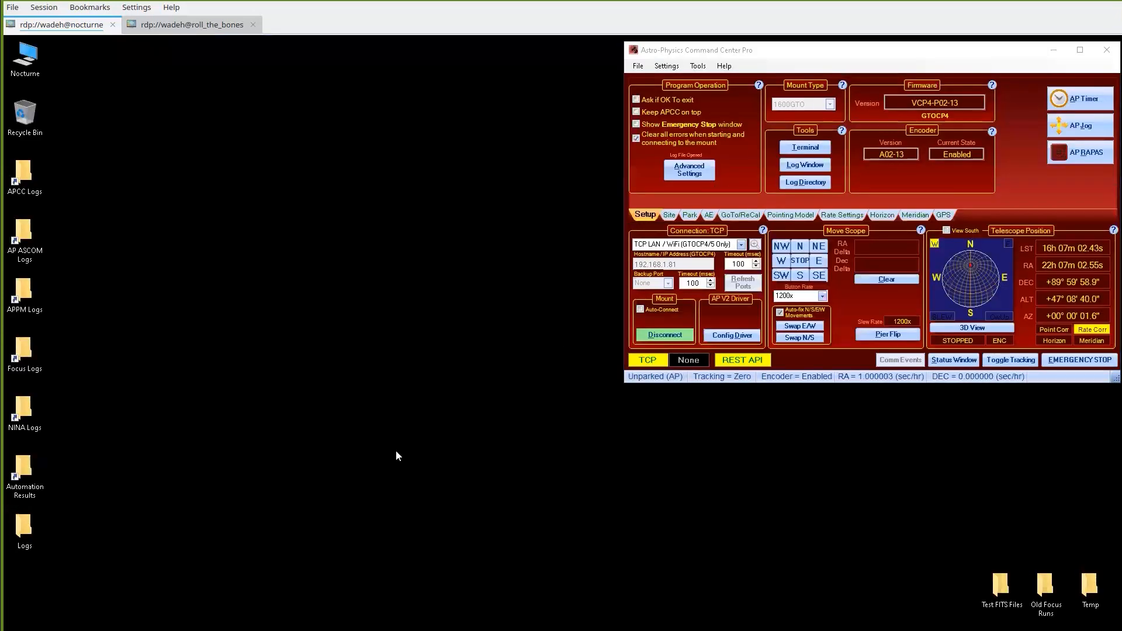
Open TheSkyX, search for IC 410, and center the sky chart on it
click(9, 624)
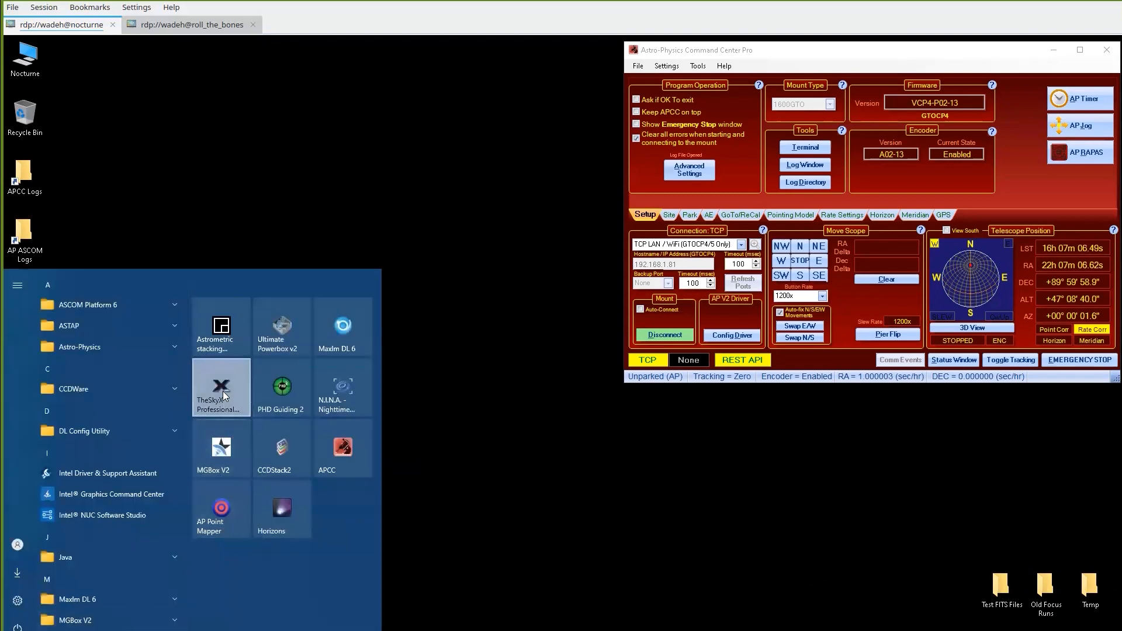
click(222, 391)
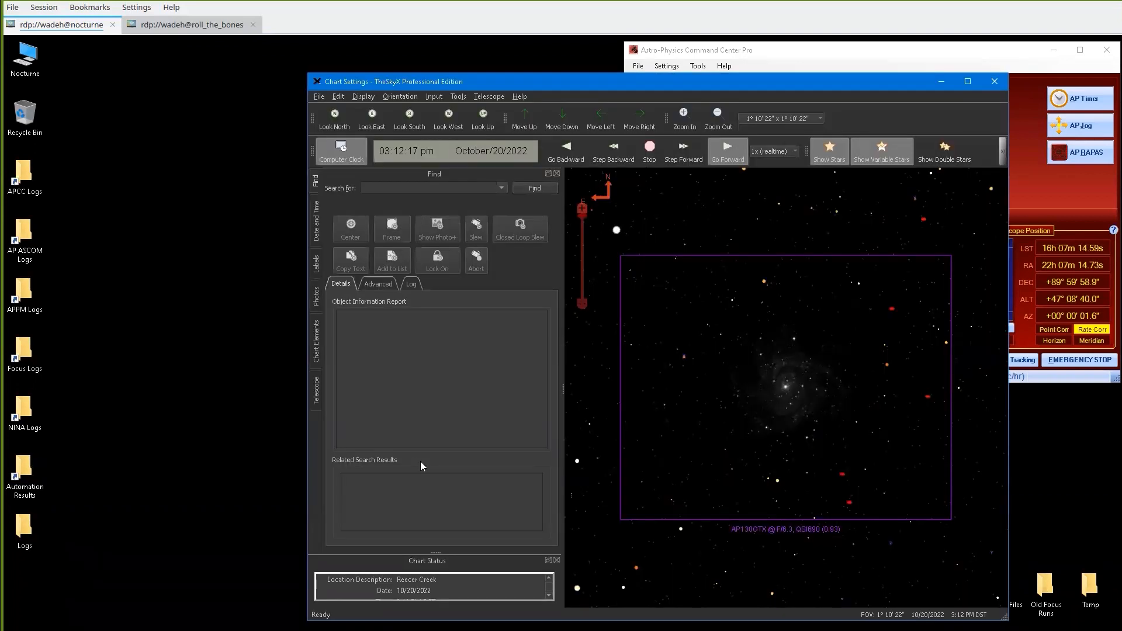
click(411, 186)
text(ic41)
key(Return)
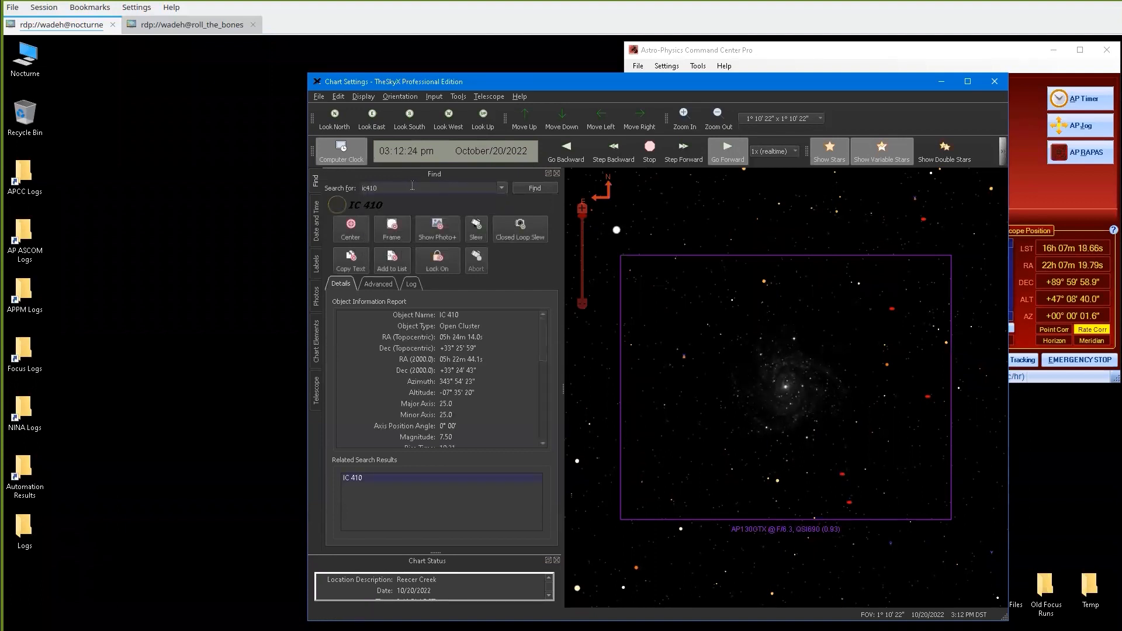
click(350, 228)
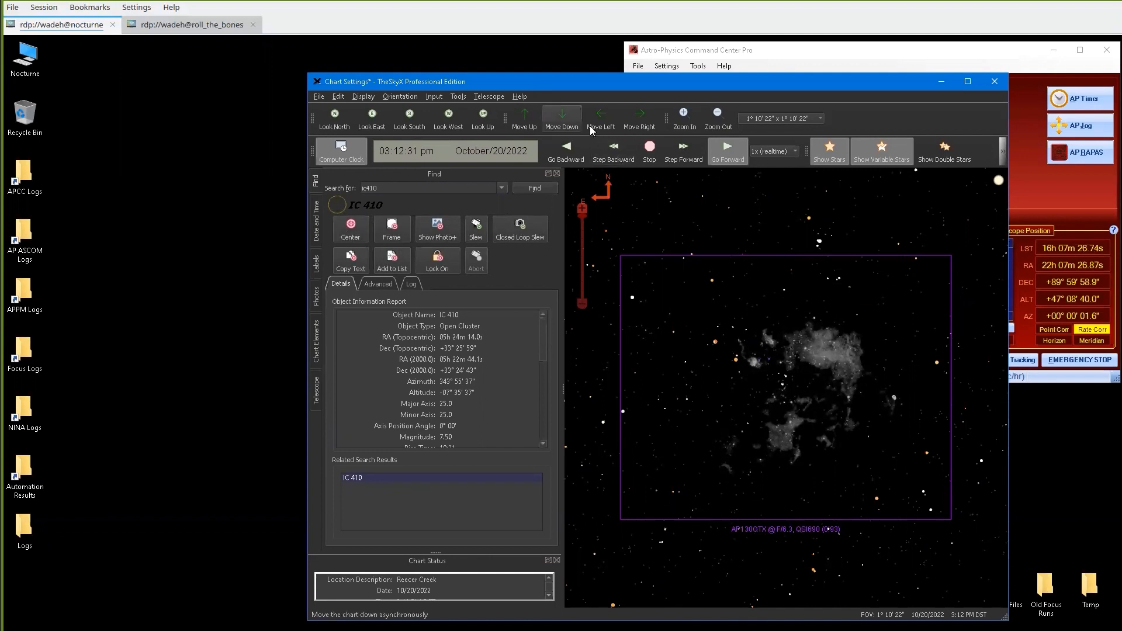
Fill the sky chart with a Digitized Sky Survey photo and nudge the chart to frame the IC 410 nebula, then minimize TheSkyX
click(455, 95)
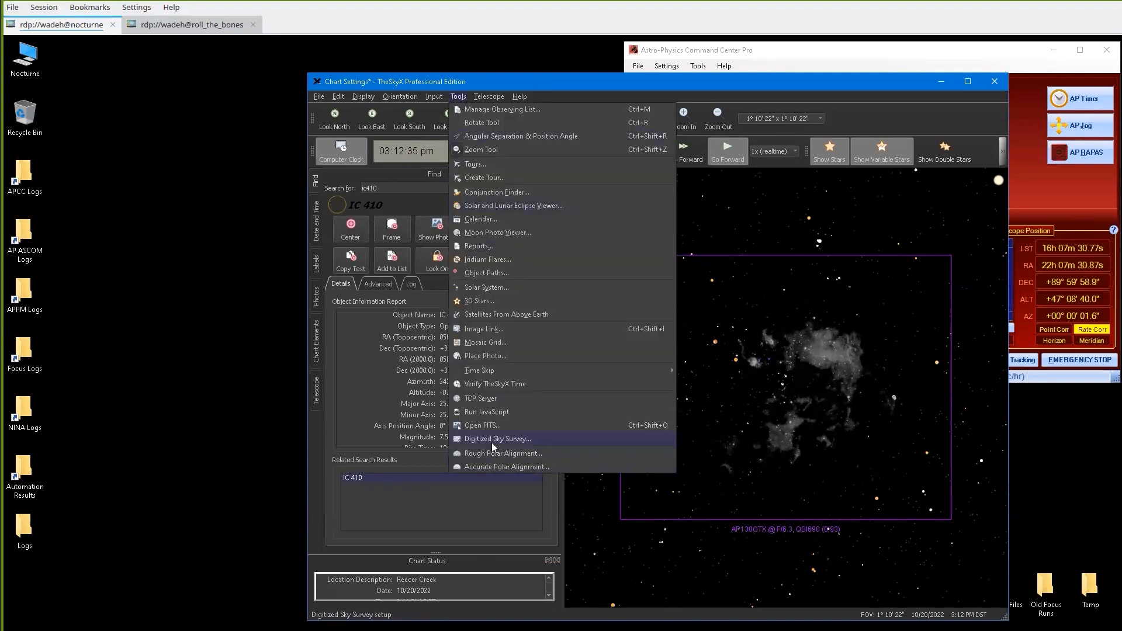
click(493, 439)
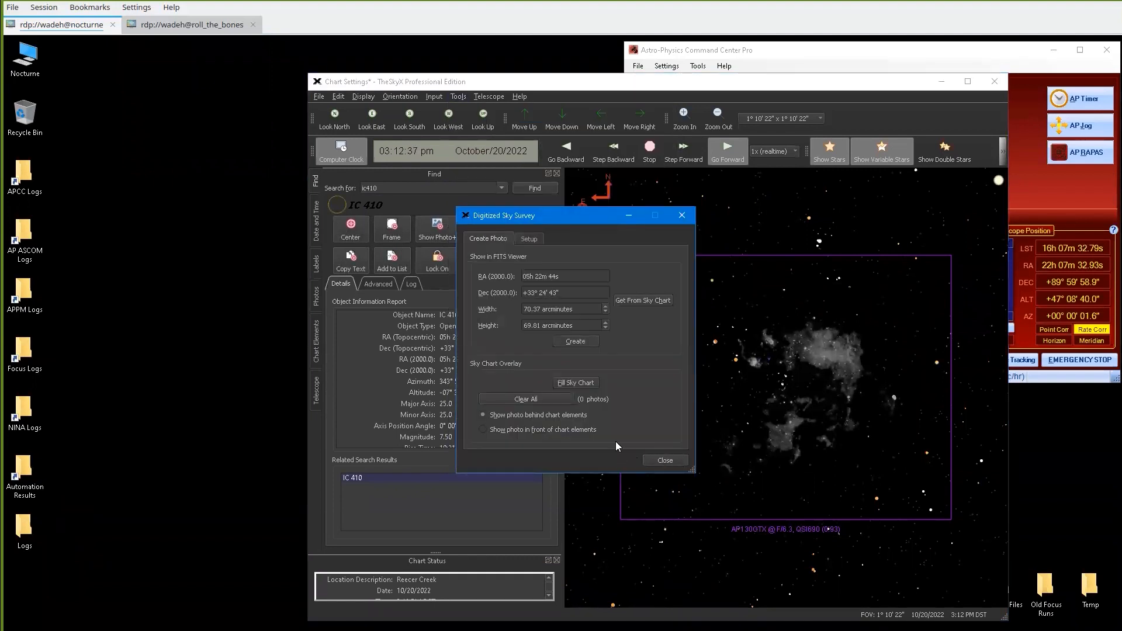
click(567, 384)
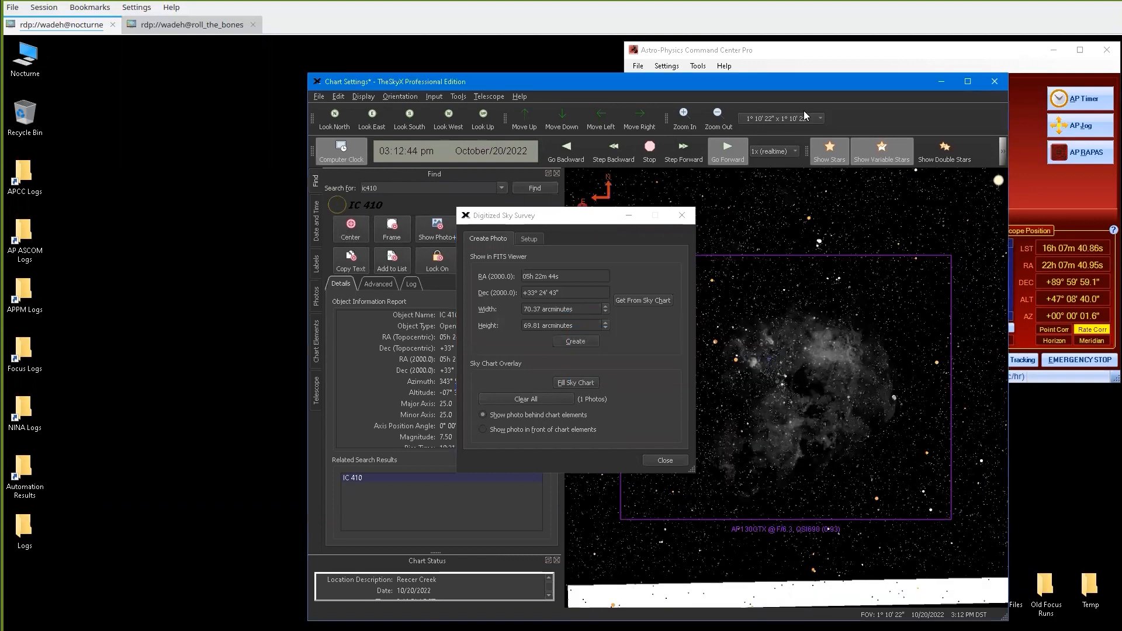
click(678, 459)
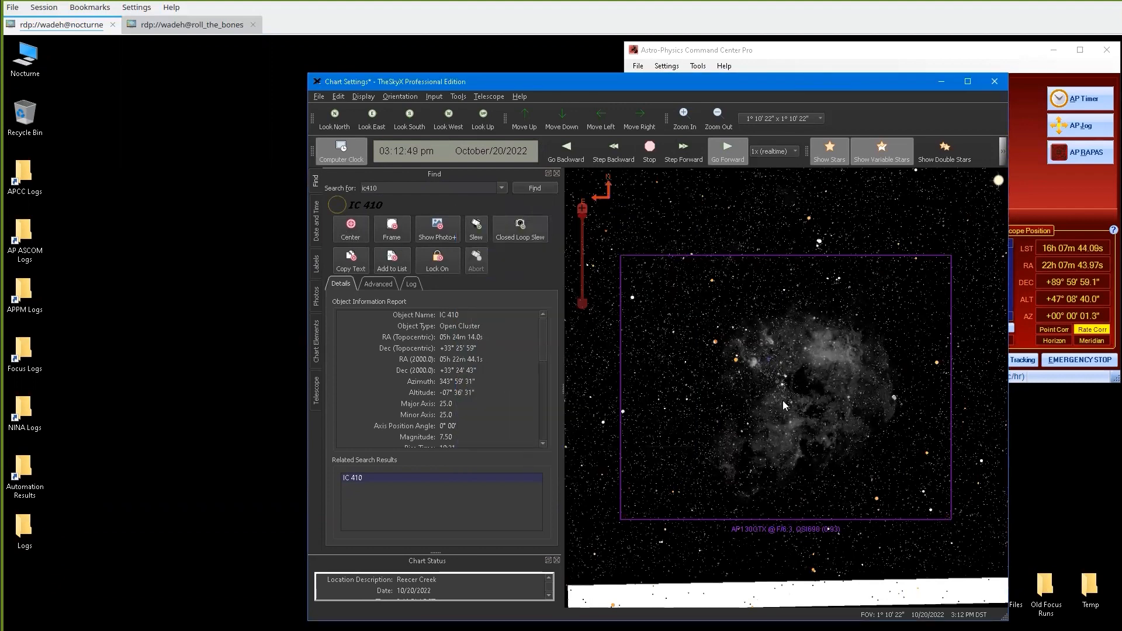
drag(791, 412, 773, 410)
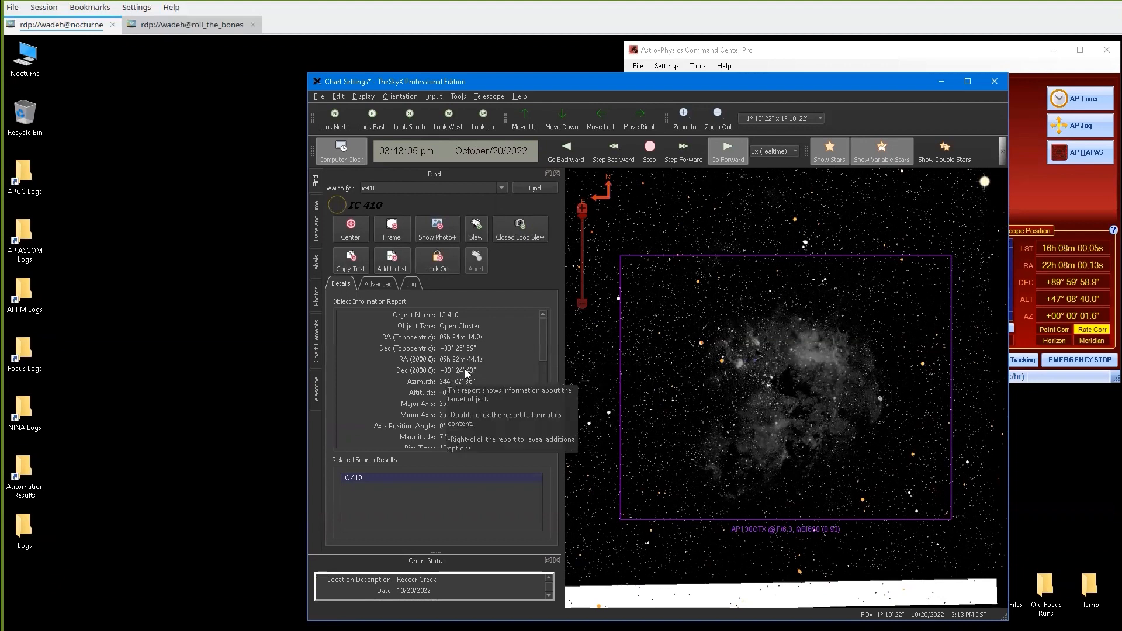
click(941, 82)
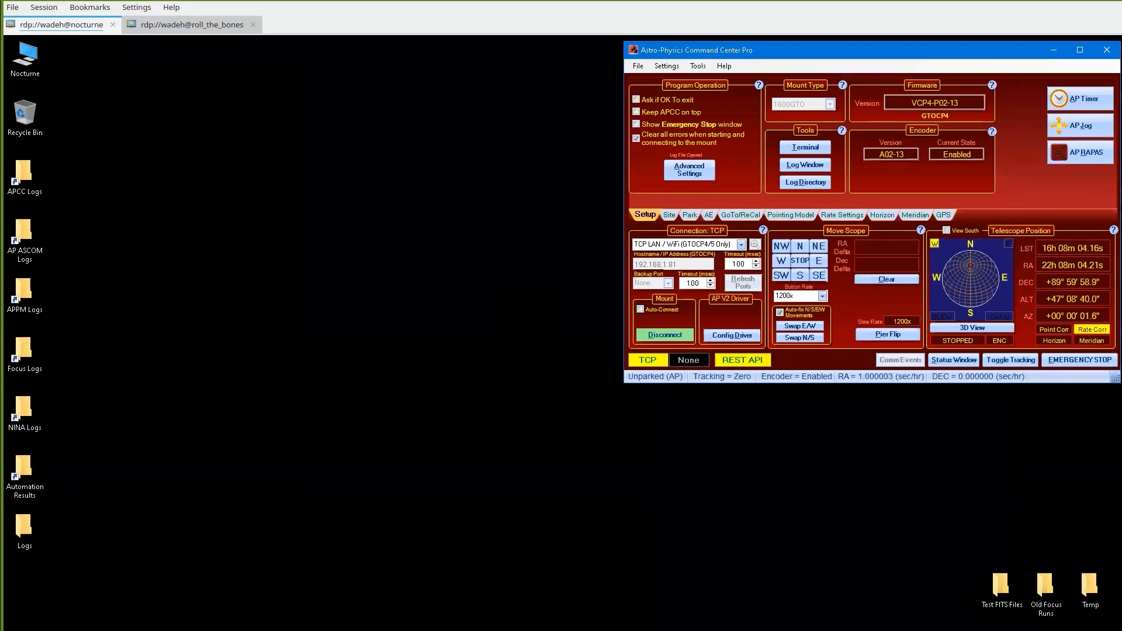
Launch N.I.N.A. and check the Astro-Physics Tools plugin's general options, ending on the camera equipment page
click(16, 630)
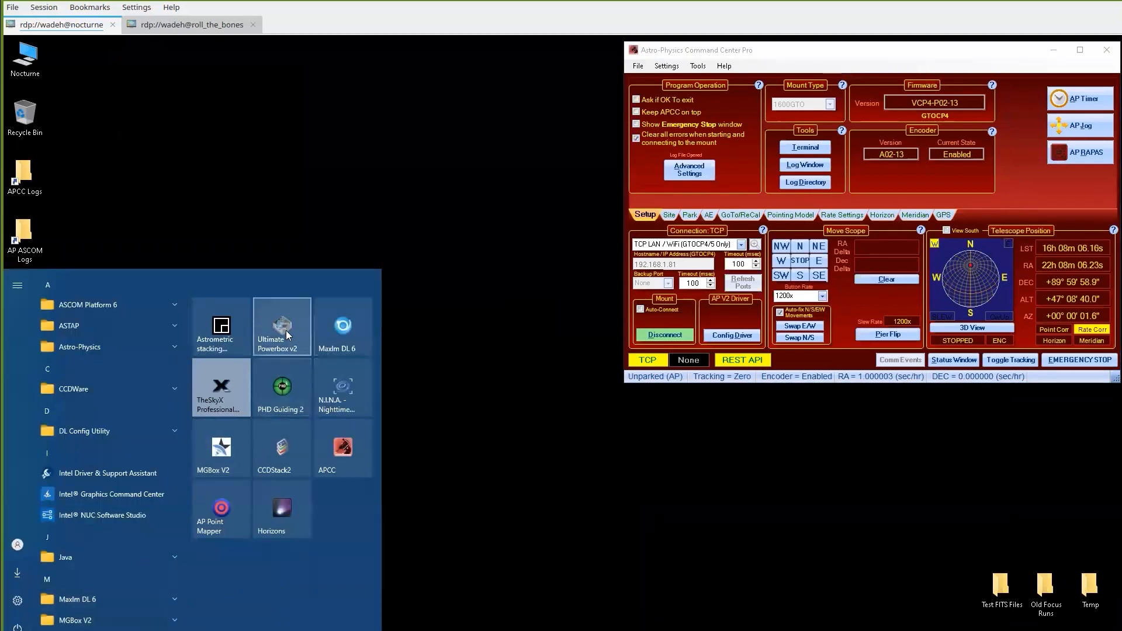
click(348, 387)
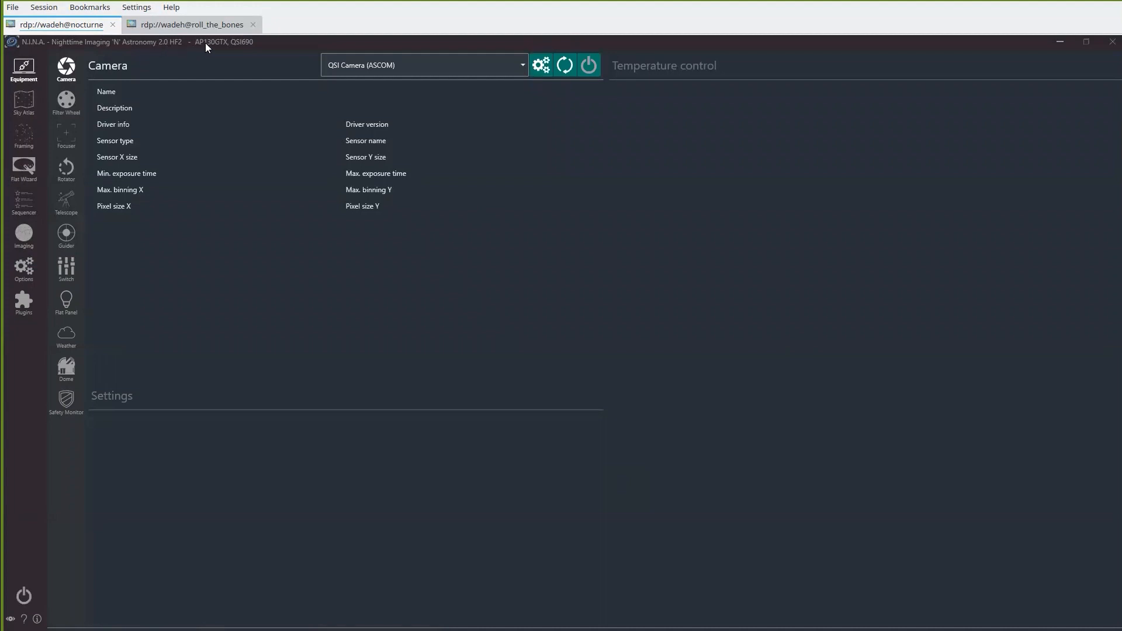
click(24, 300)
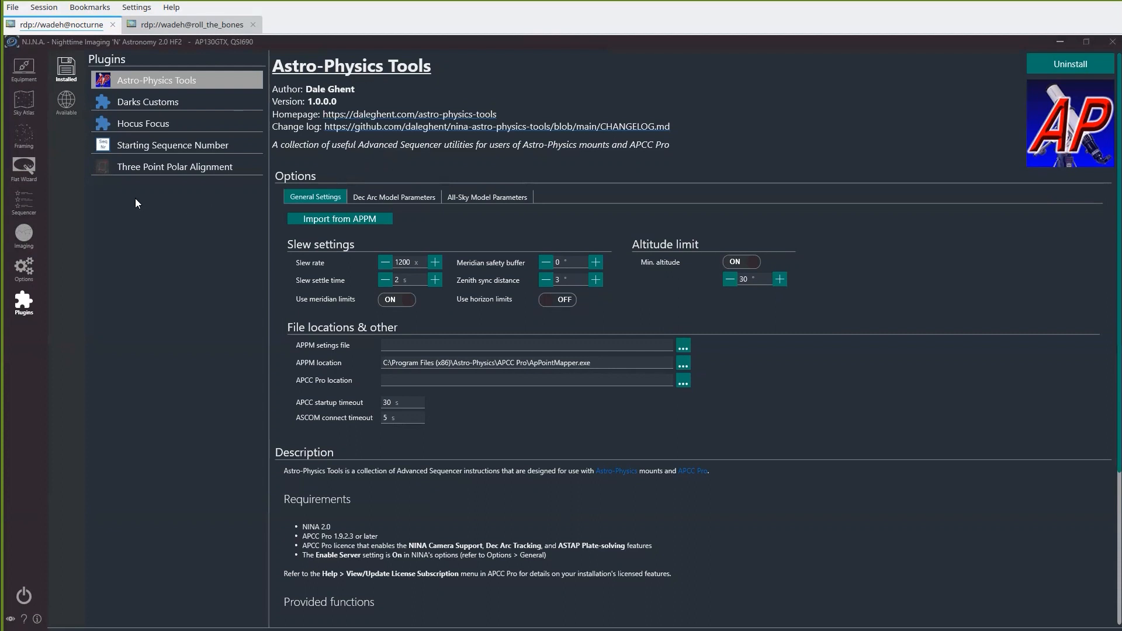
click(24, 68)
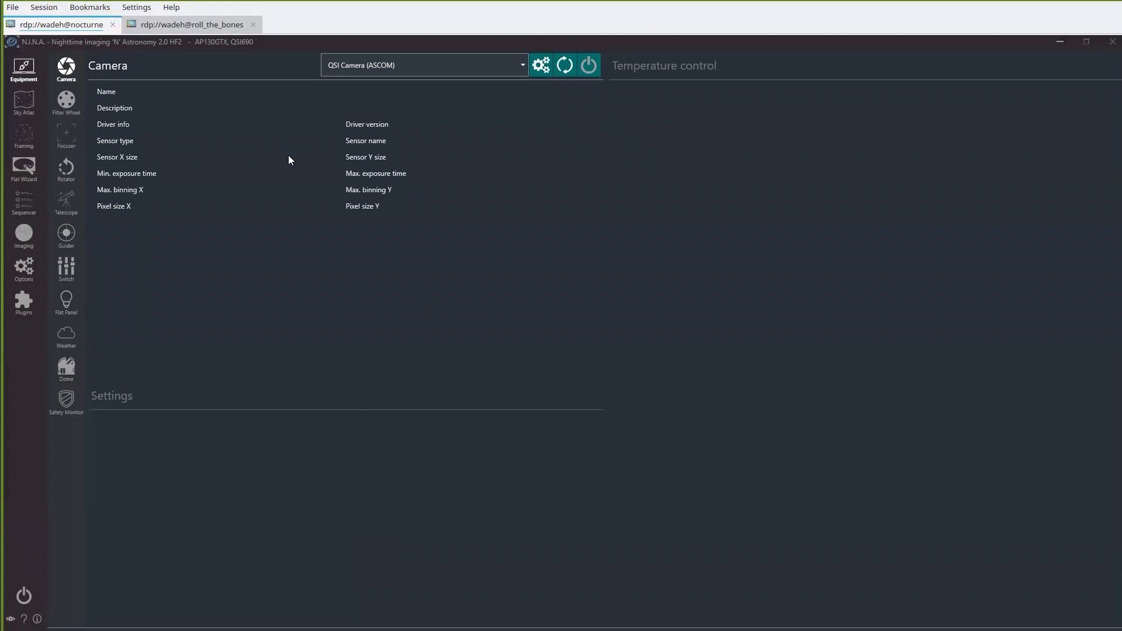
Connect the QSI camera, the QSI filter wheel and the ASCOM Pegasus UPB focuser
click(589, 65)
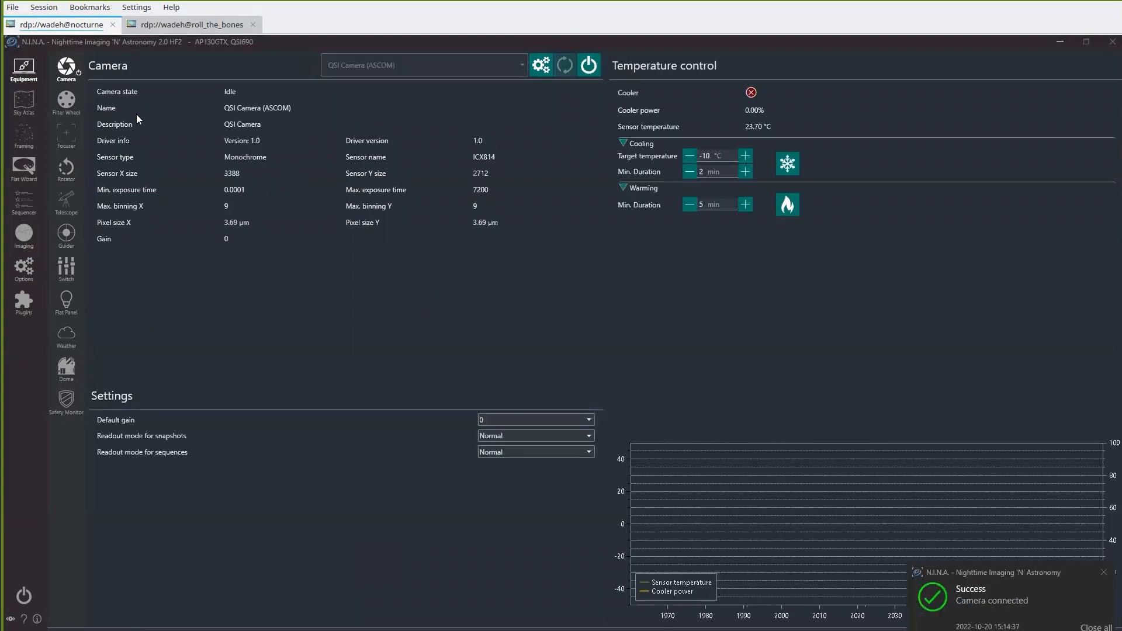
click(66, 101)
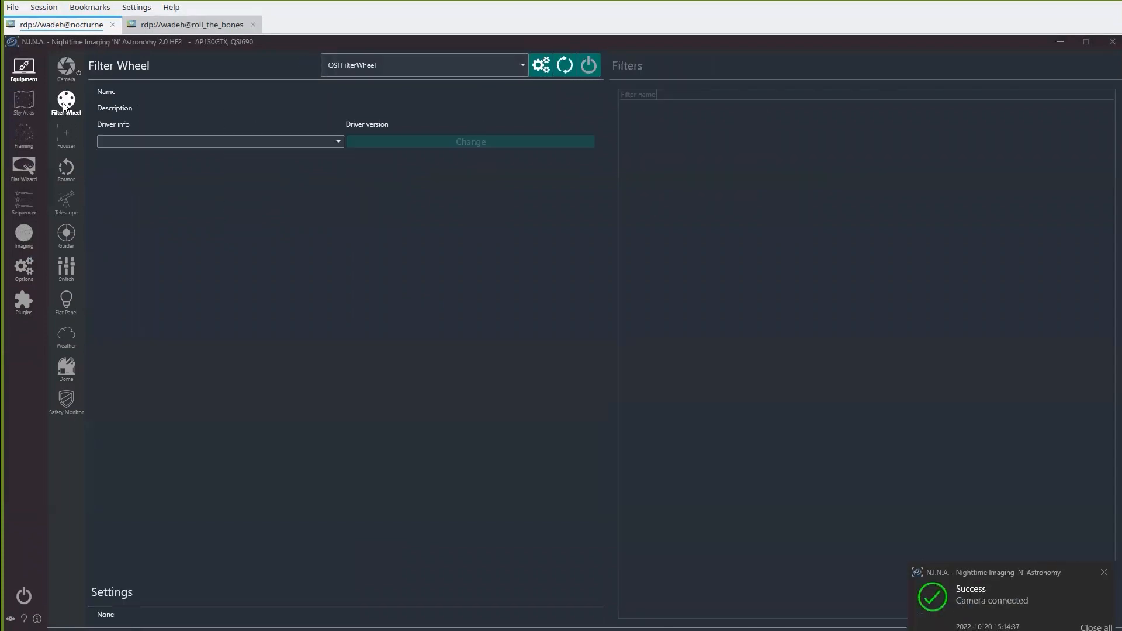
click(590, 67)
click(67, 135)
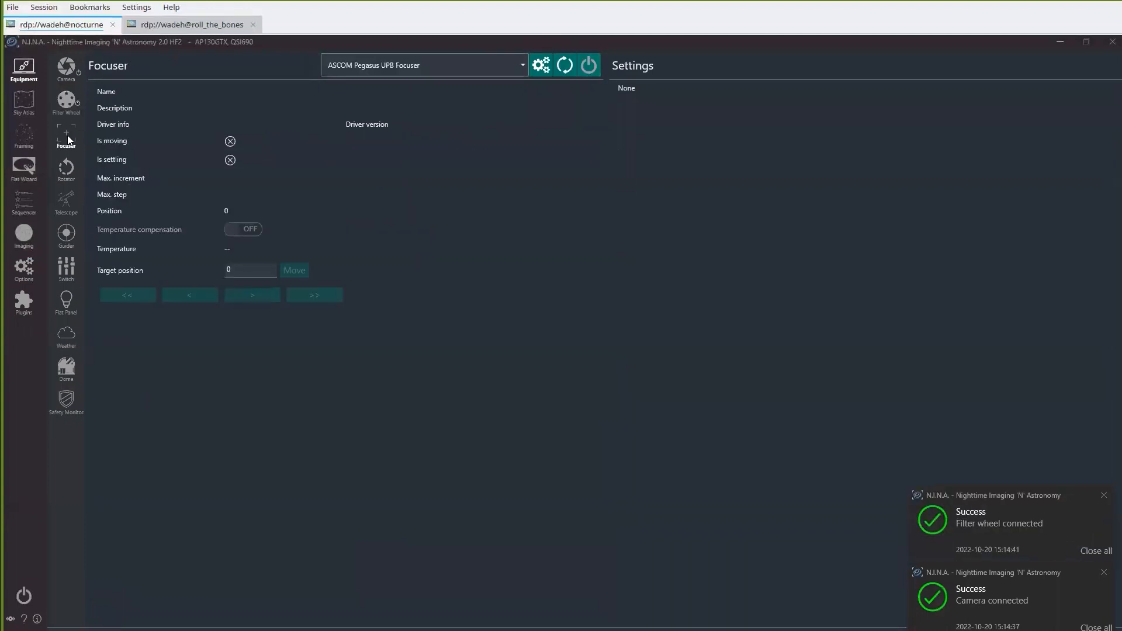
click(589, 66)
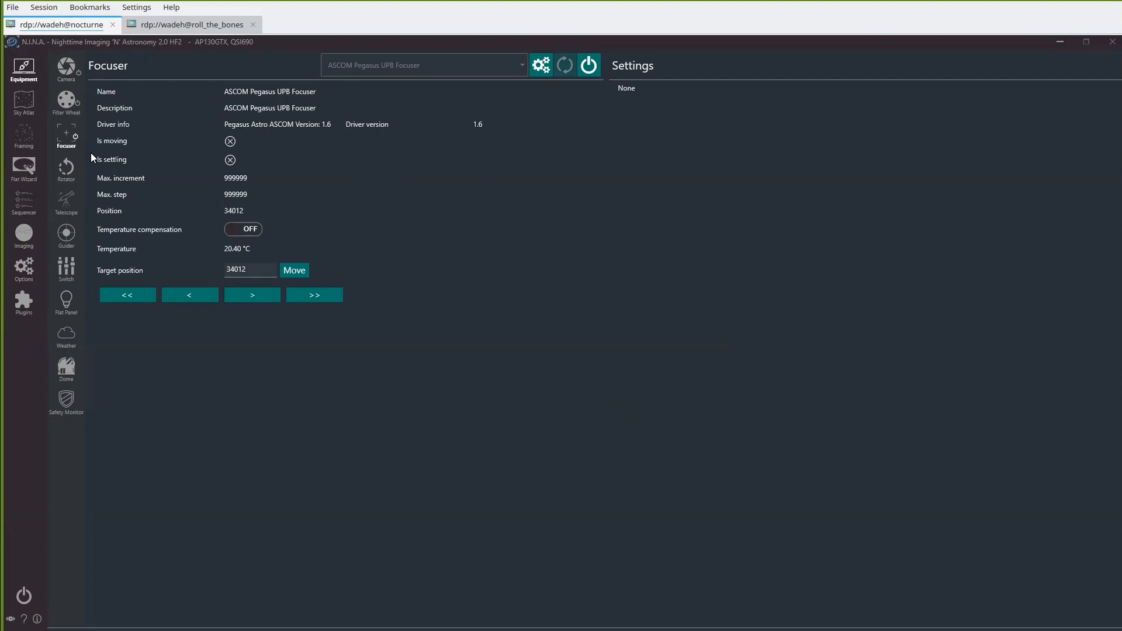
Show the telescope page, park the mount to Park 5 in Astro-Physics Command Center Pro with its 3D view open, and return to N.I.N.A
click(65, 202)
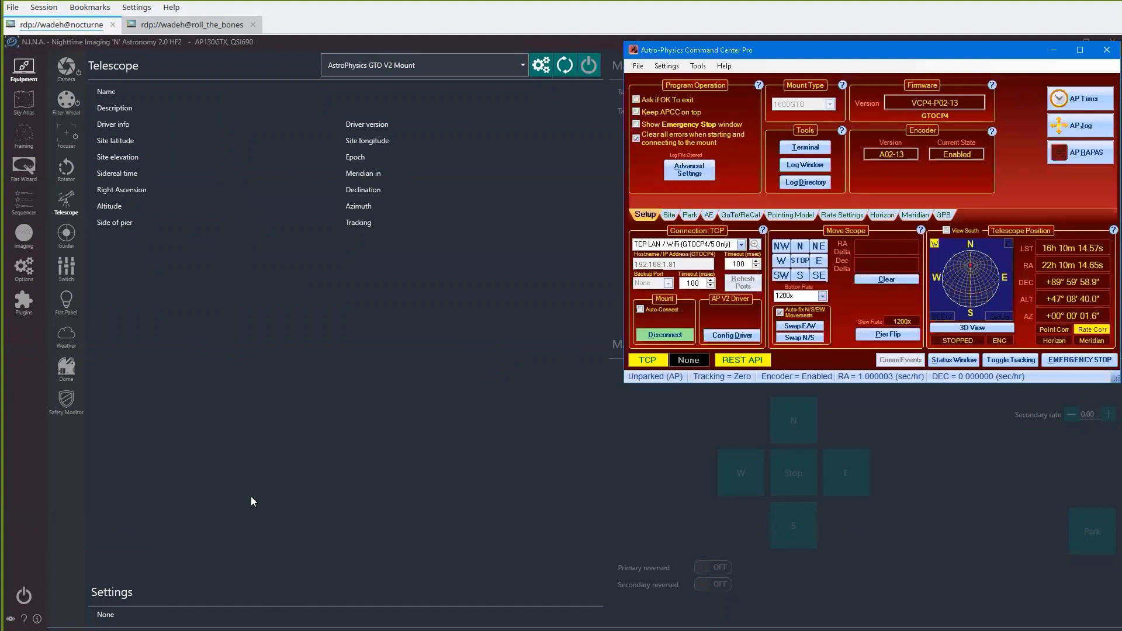
click(966, 328)
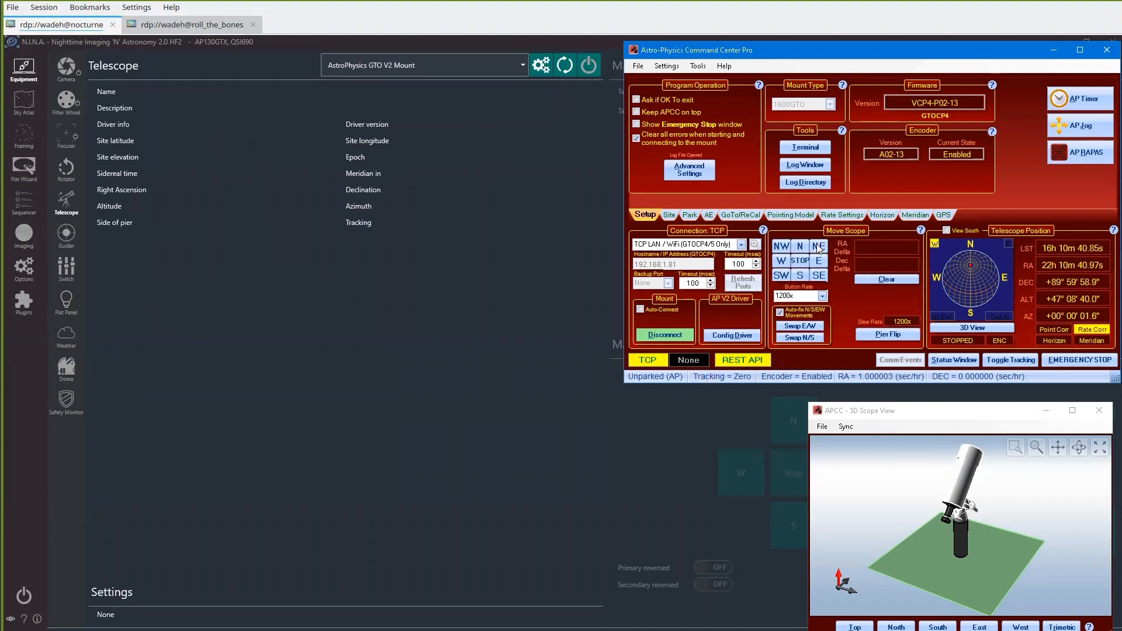
click(691, 216)
click(823, 138)
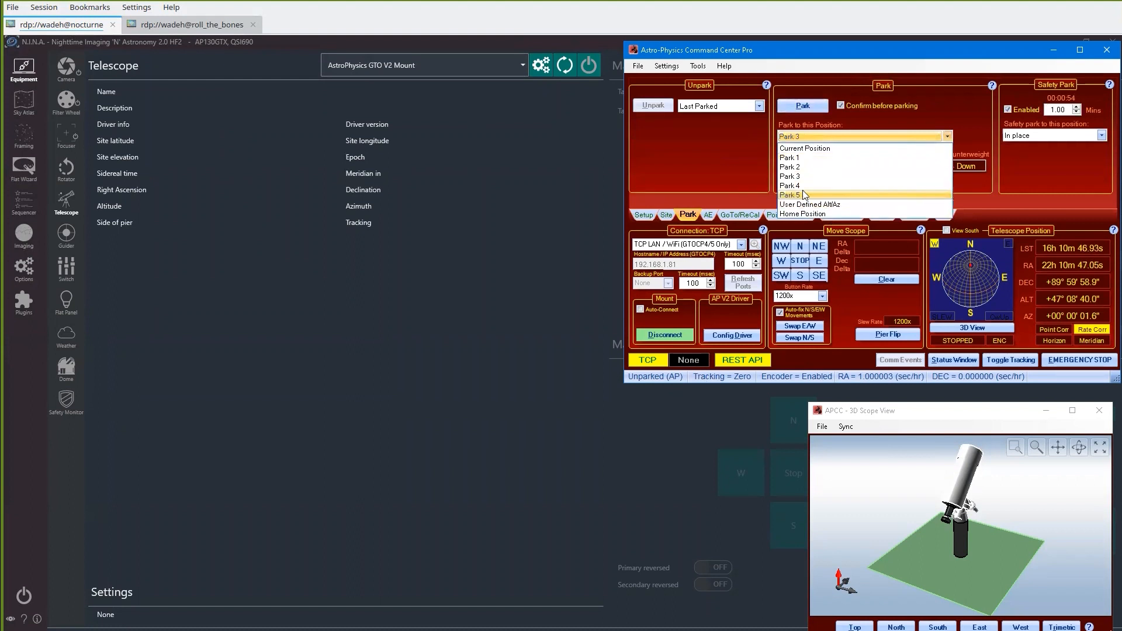
click(804, 194)
click(804, 105)
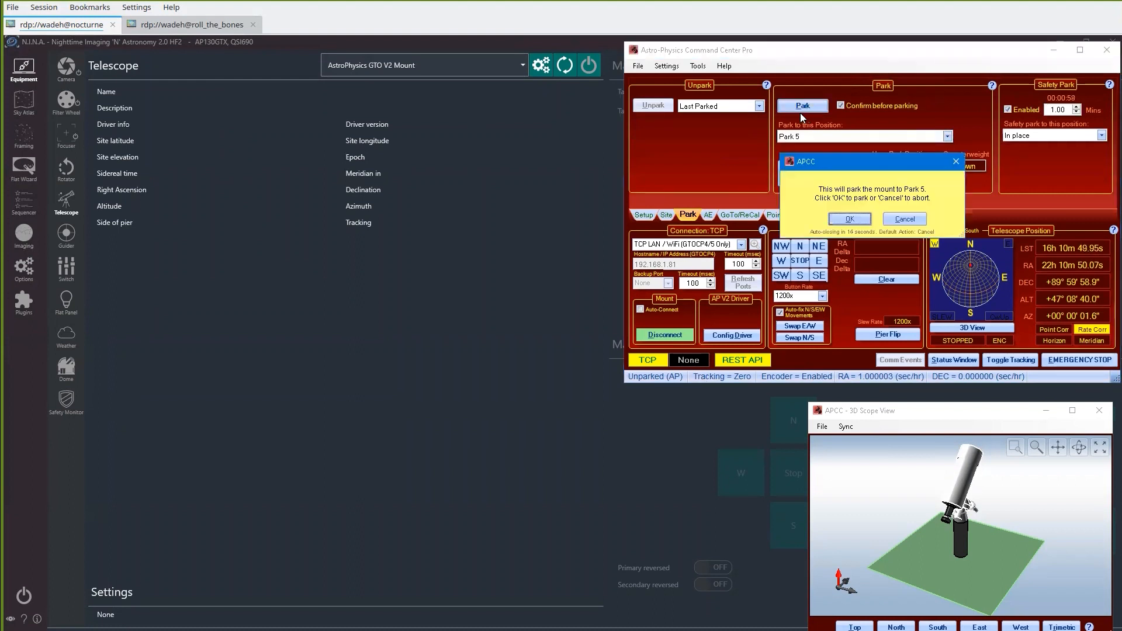
click(853, 217)
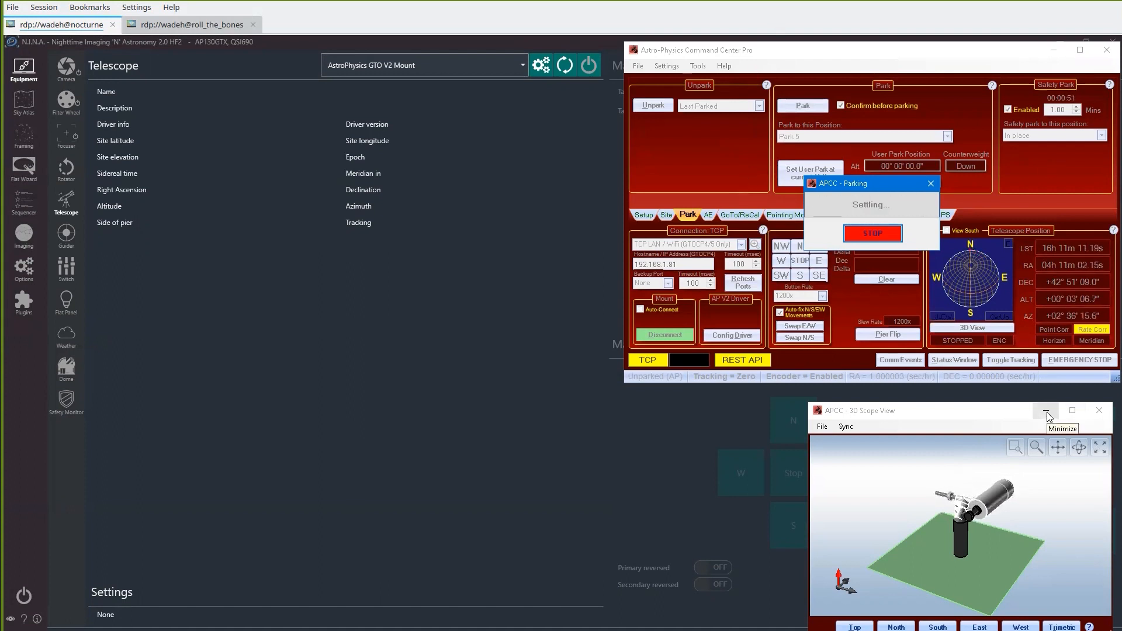
click(450, 357)
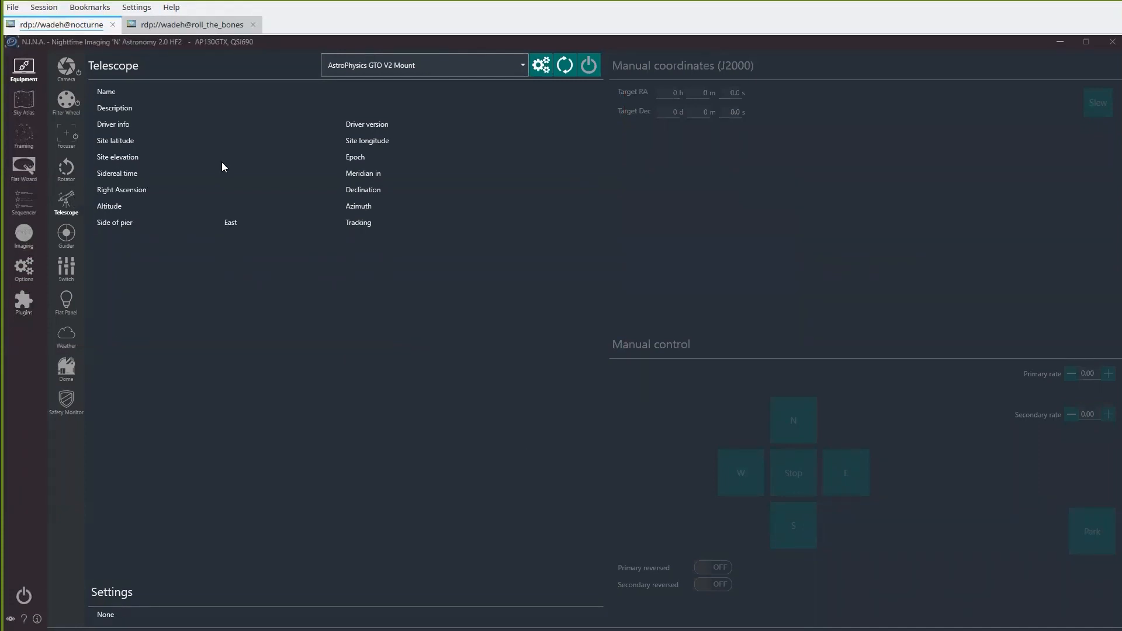
click(589, 65)
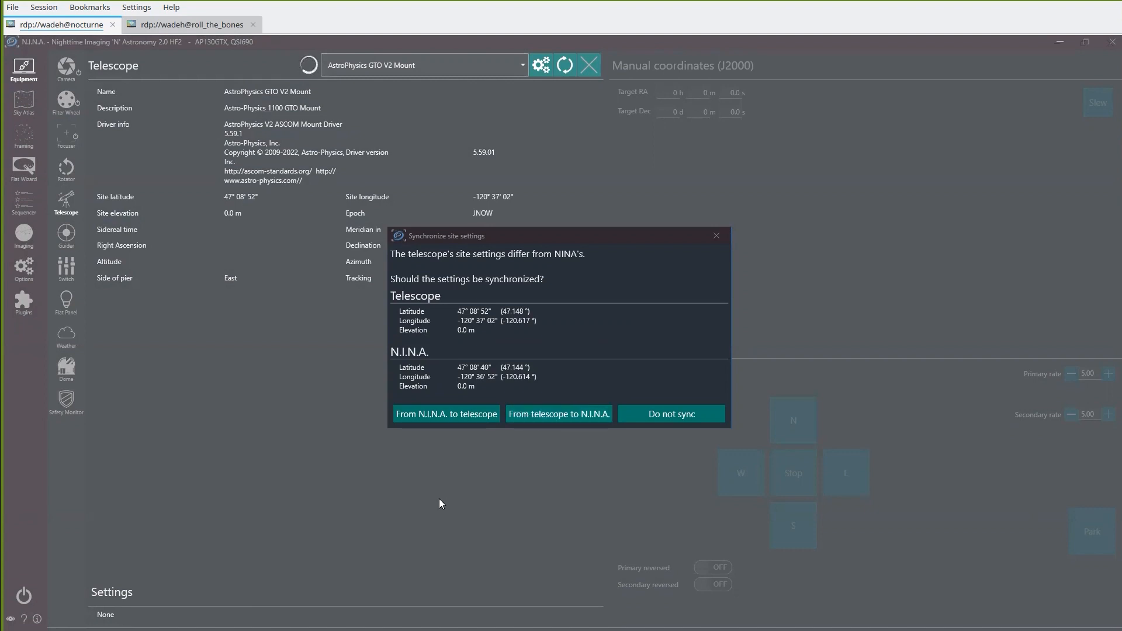
click(716, 235)
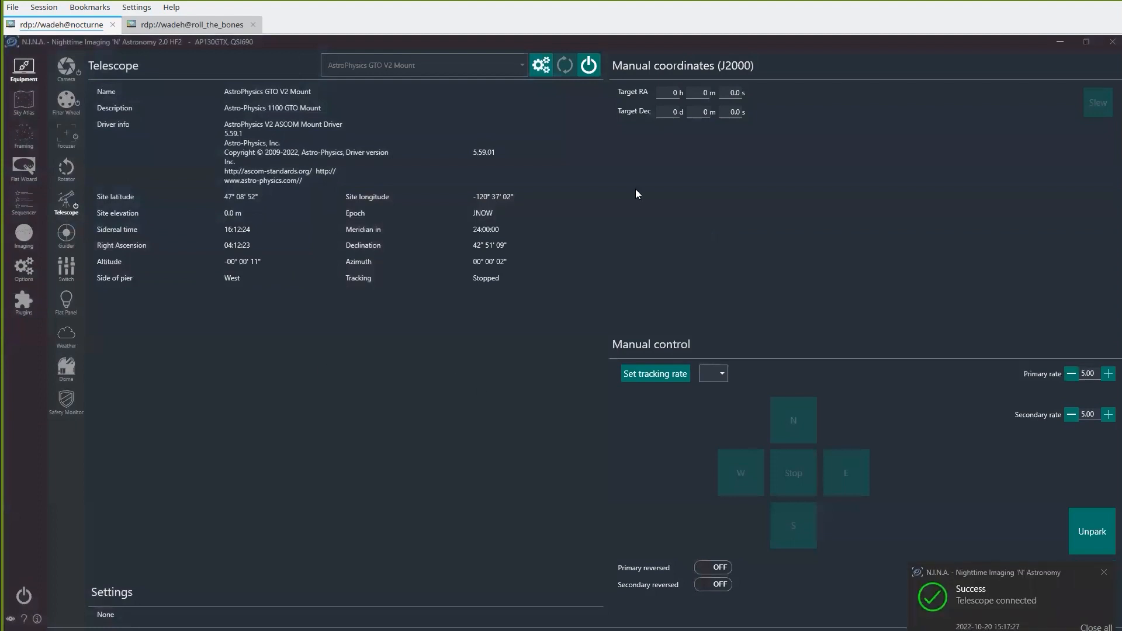
click(589, 63)
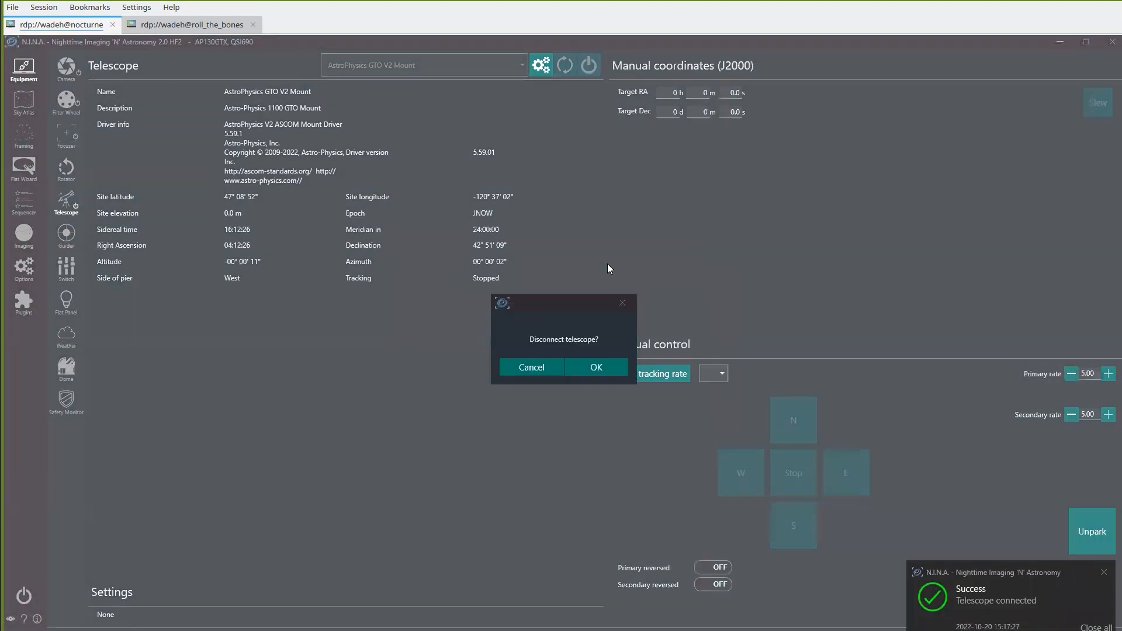
click(609, 364)
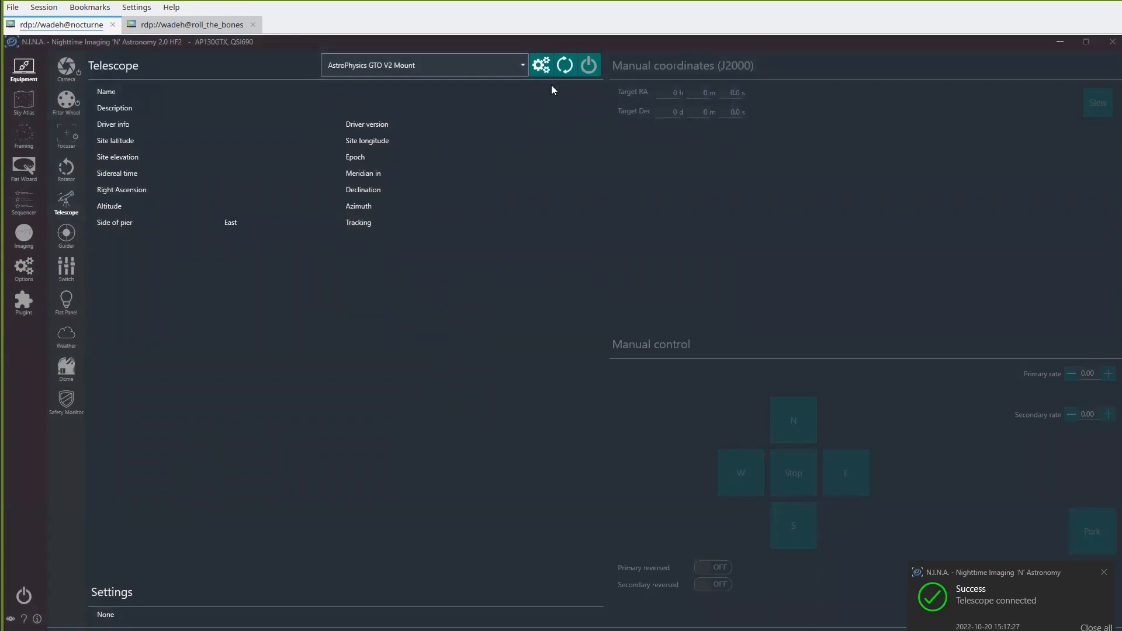
Connect the AstroPhysics GTO V2 Mount, synchronizing site settings from telescope to N.I.N.A., and connect the PHD2 guider
click(589, 63)
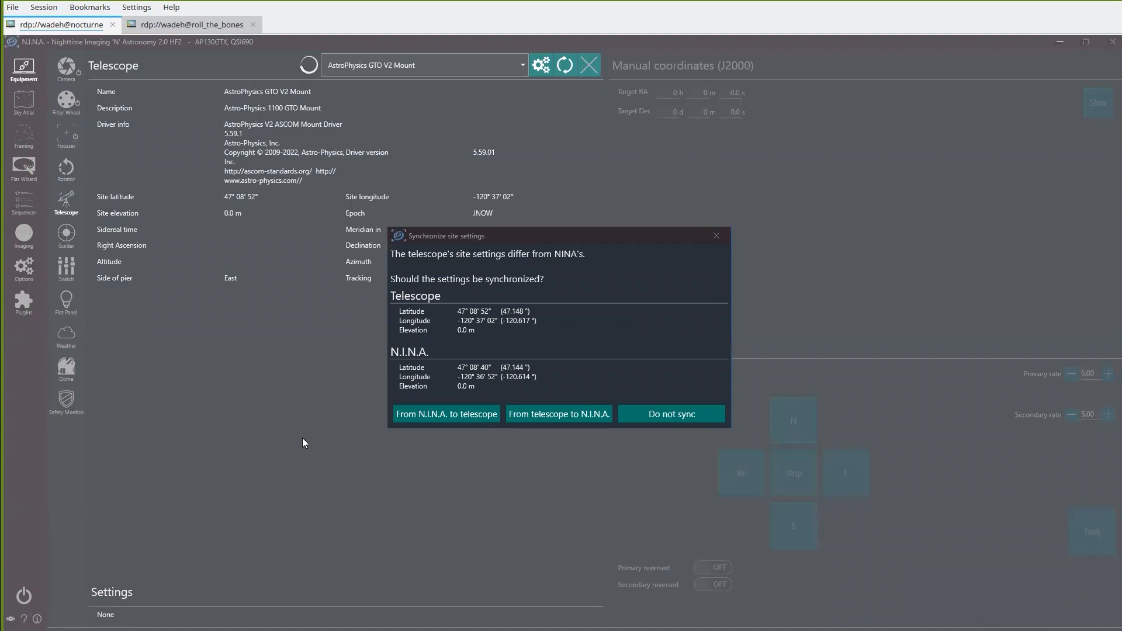
click(564, 412)
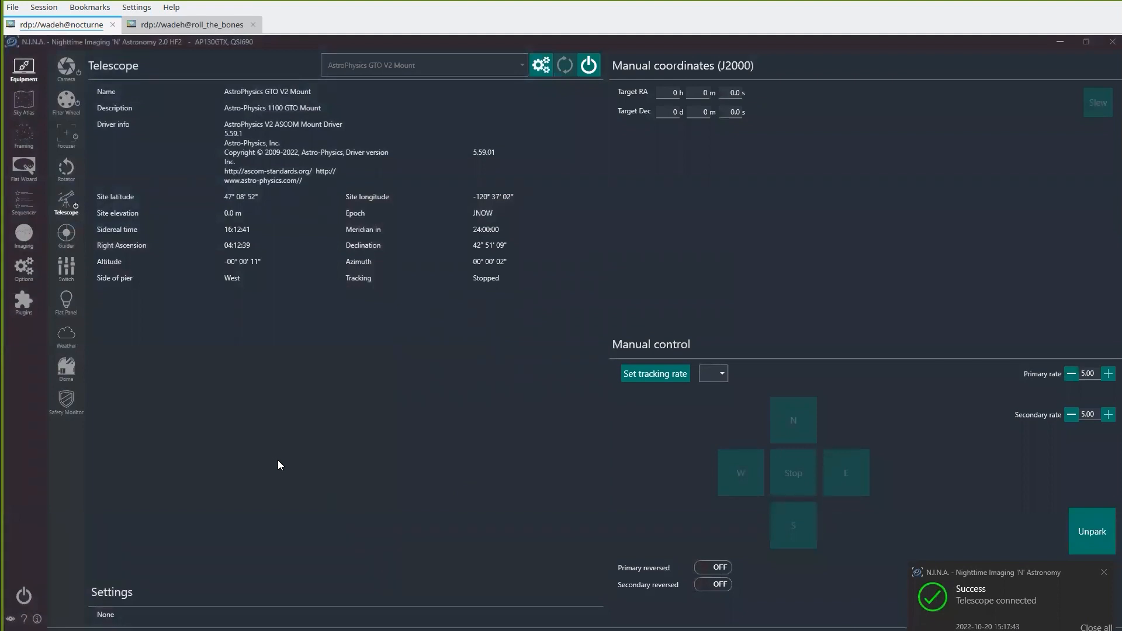
click(66, 233)
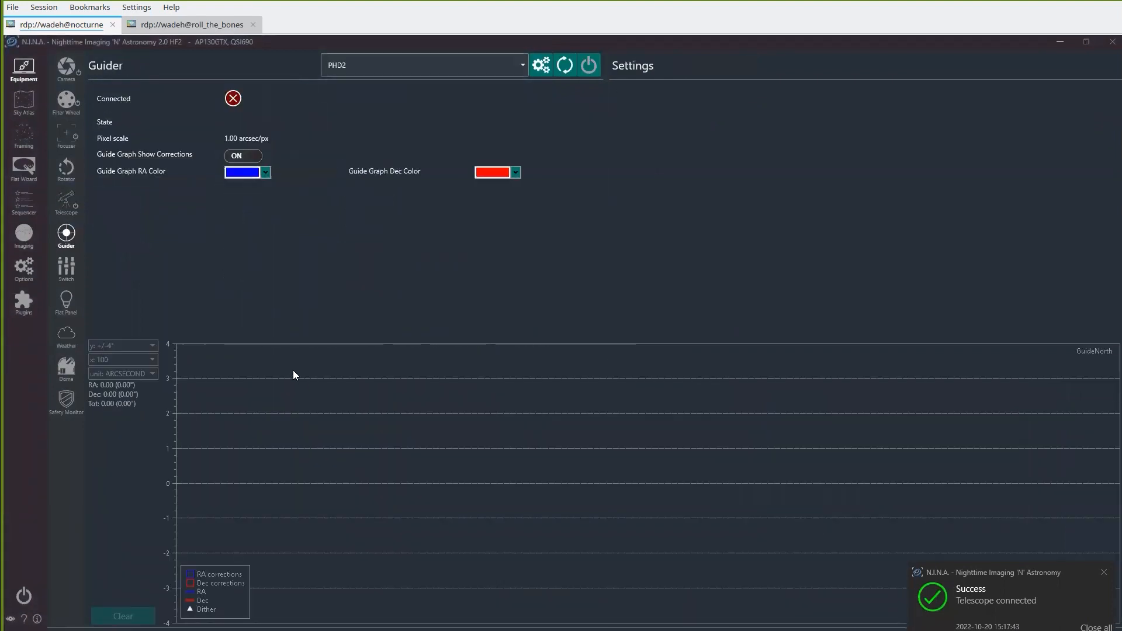
click(588, 62)
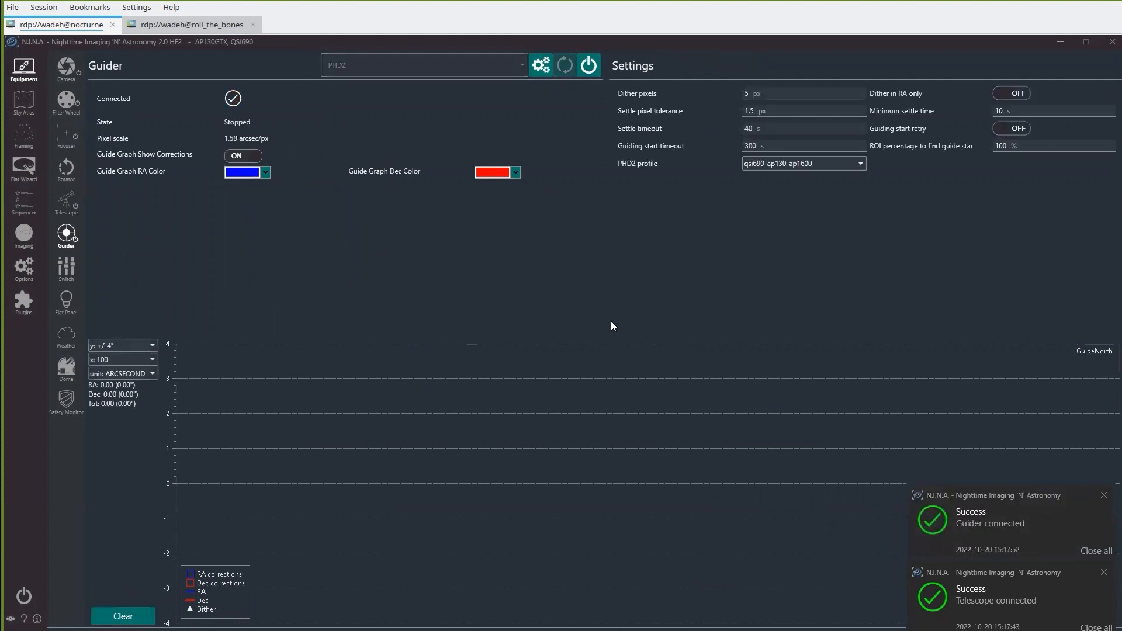
Switch to PHD2 Guiding, stop the exposures, review the camera's variable exposure delay settings, and minimize the window
mouse_move(190, 630)
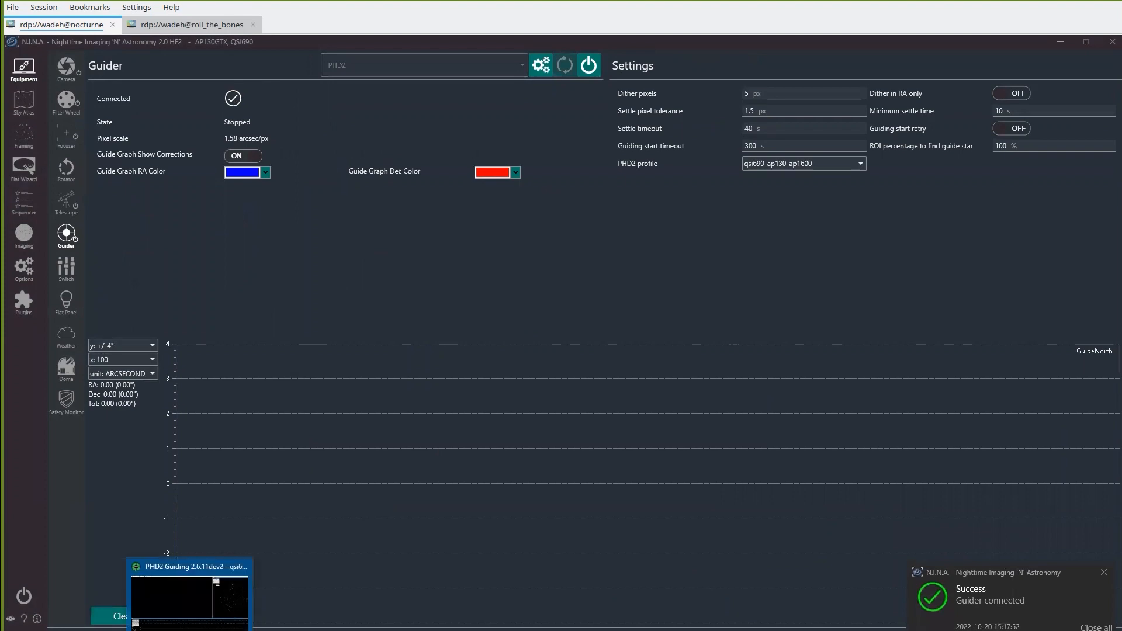
click(190, 602)
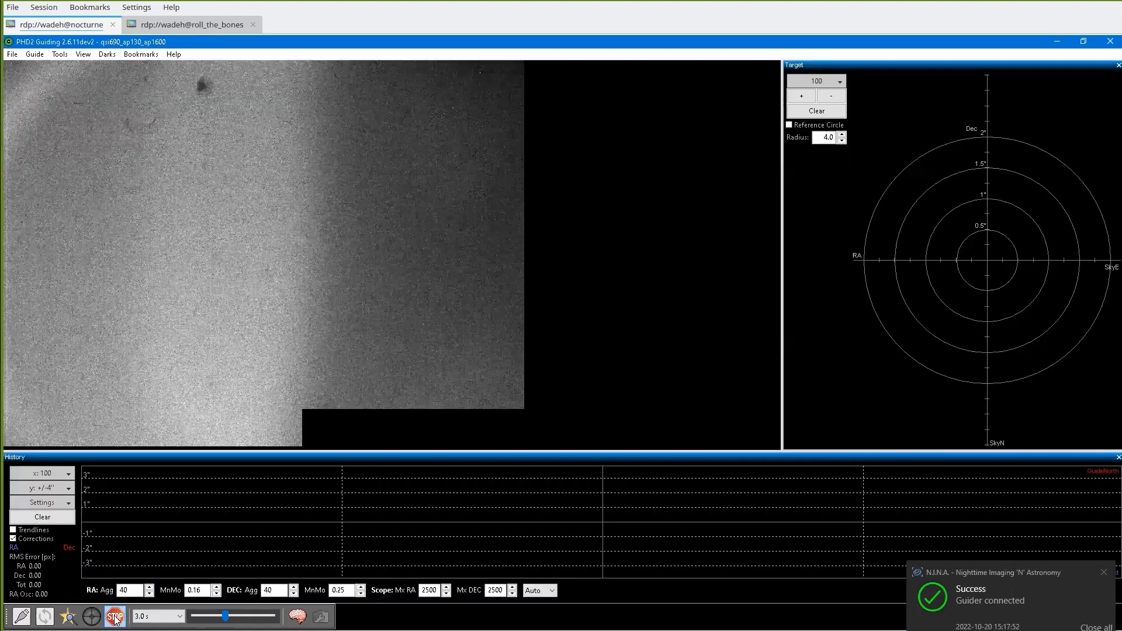
click(115, 618)
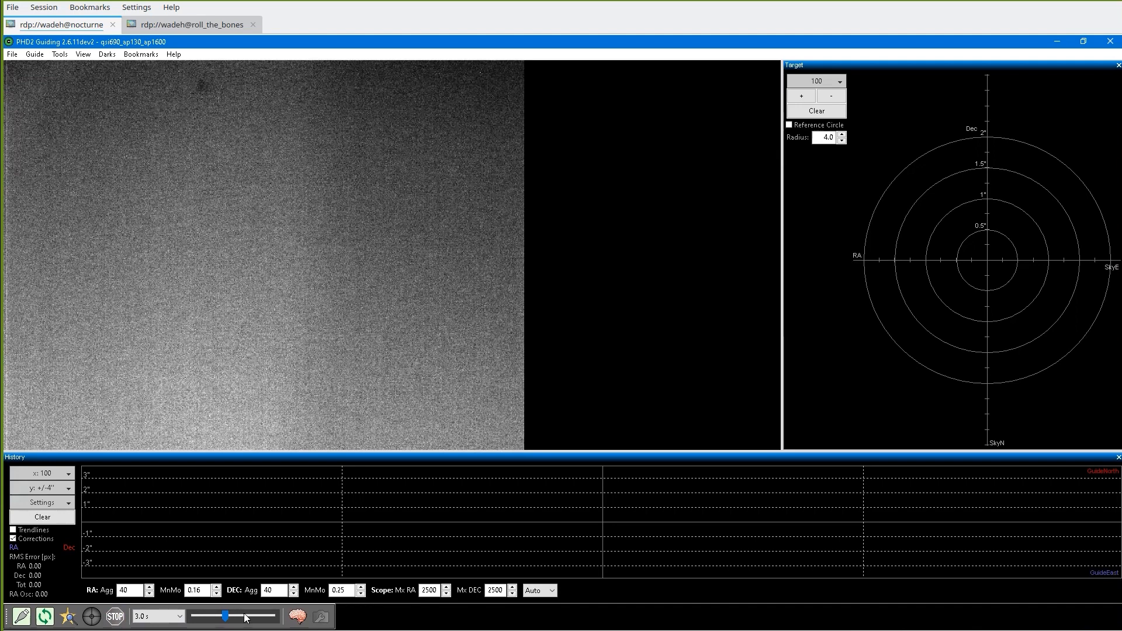
click(298, 616)
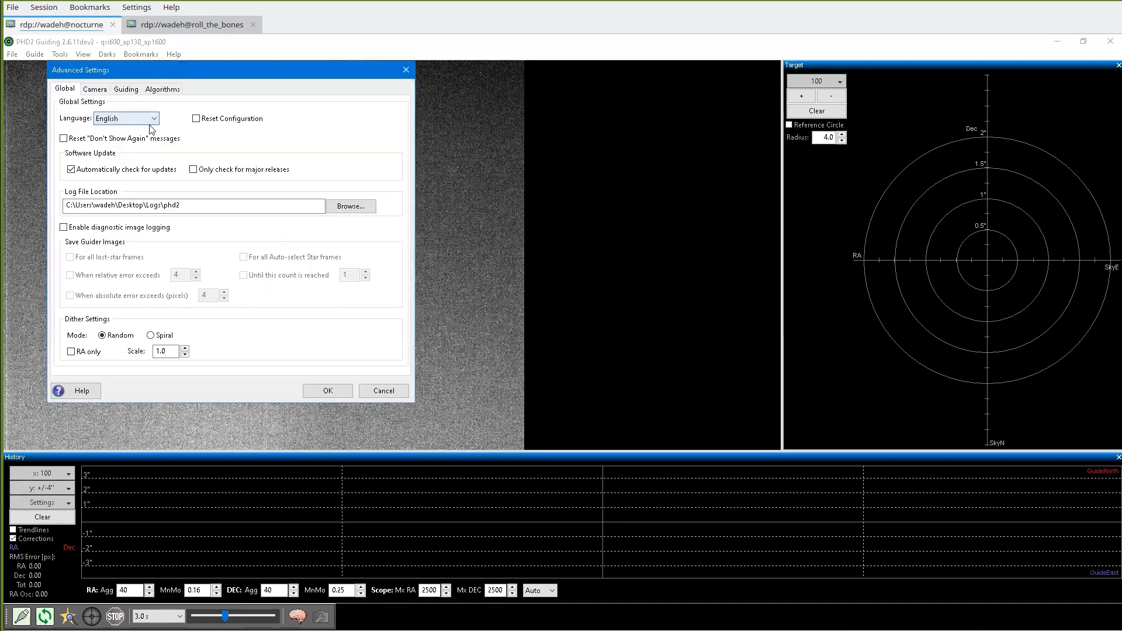
click(98, 89)
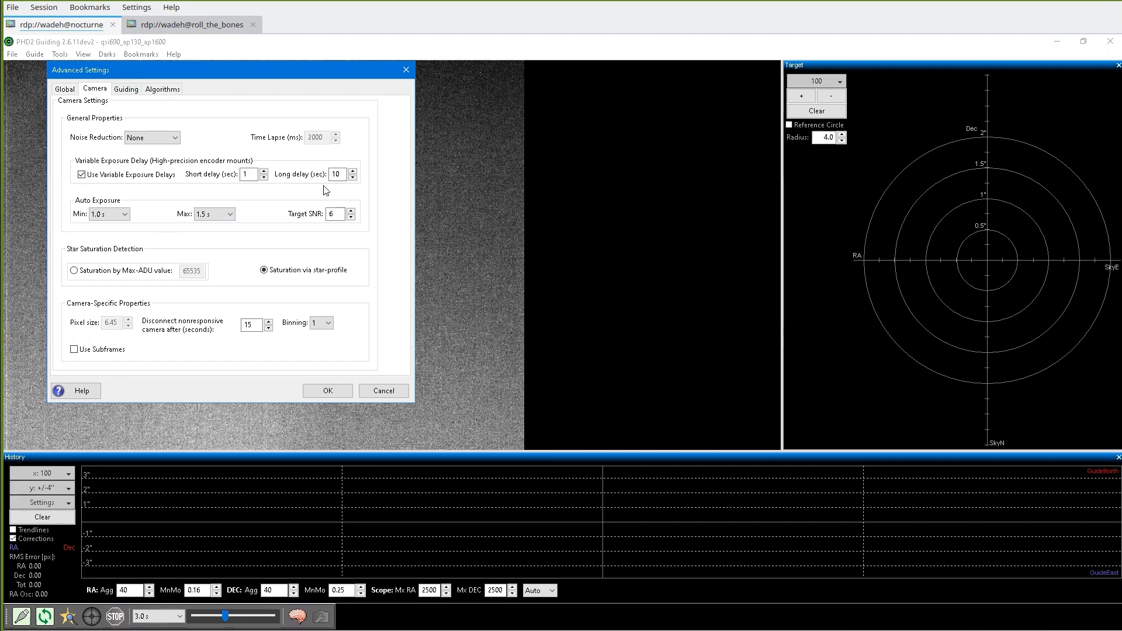
drag(344, 172, 328, 175)
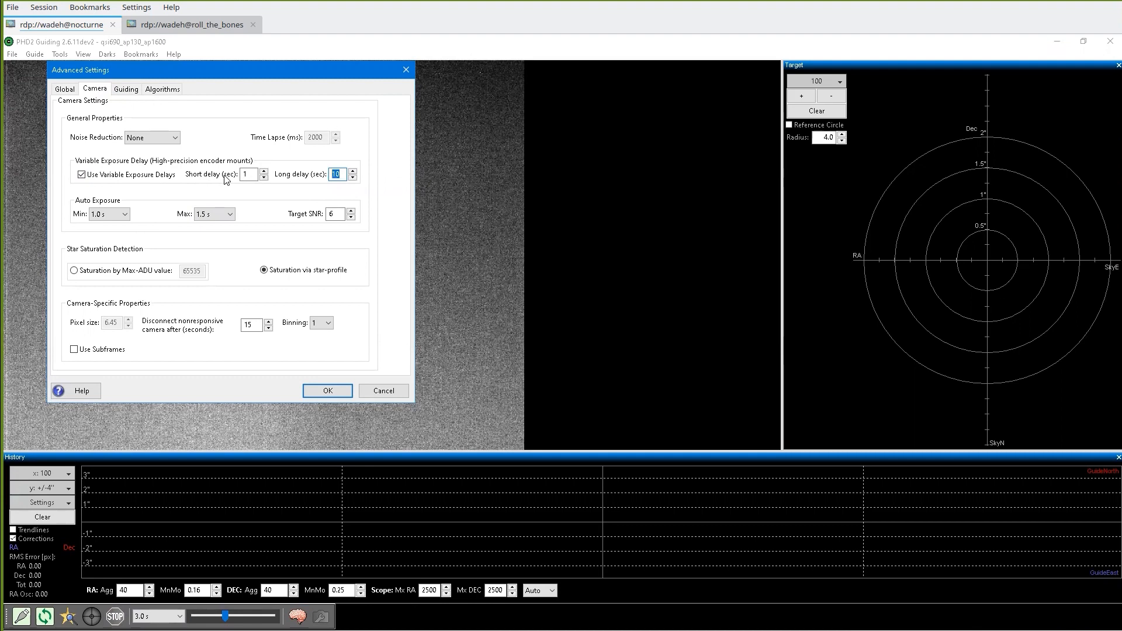
click(328, 391)
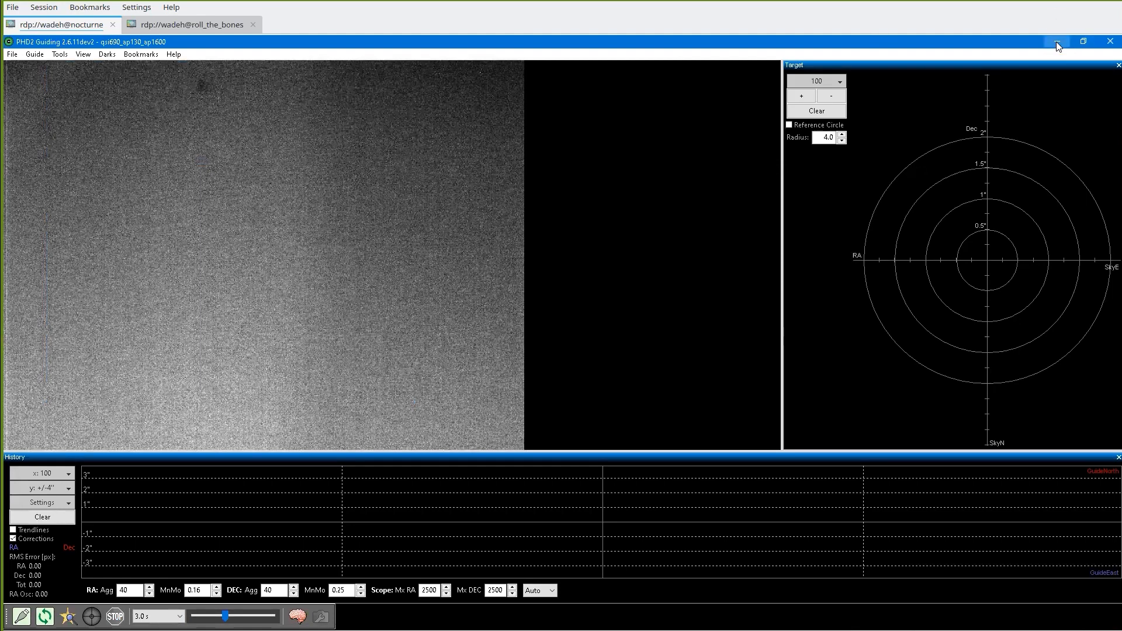
click(1057, 41)
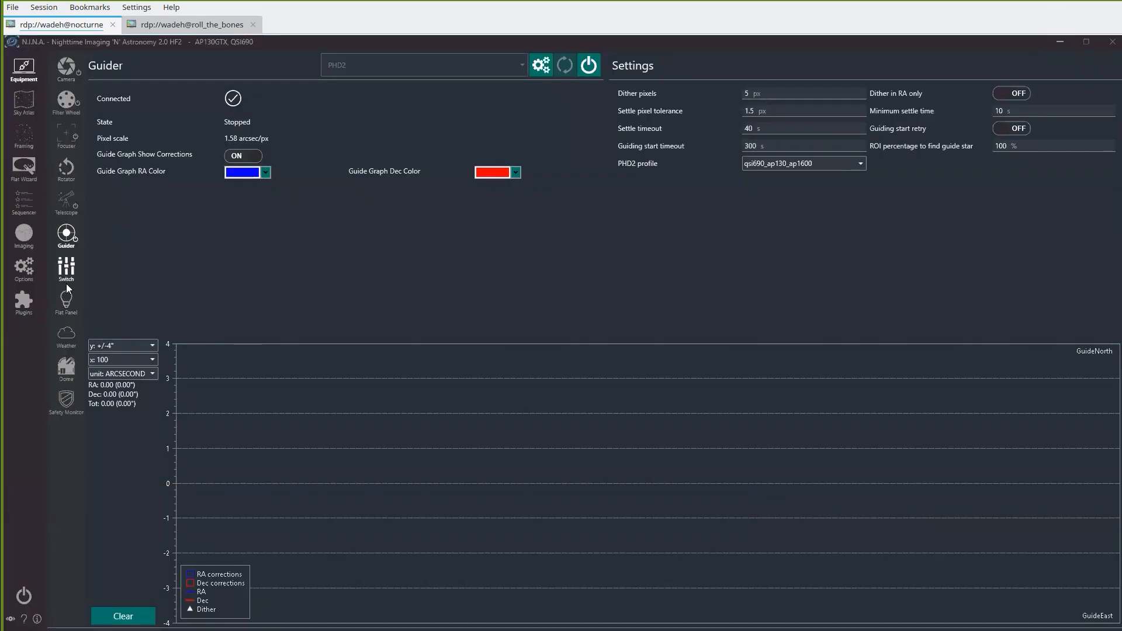
Connect the ASCOM Observing Conditions Hub (OCH) as the weather source
click(66, 335)
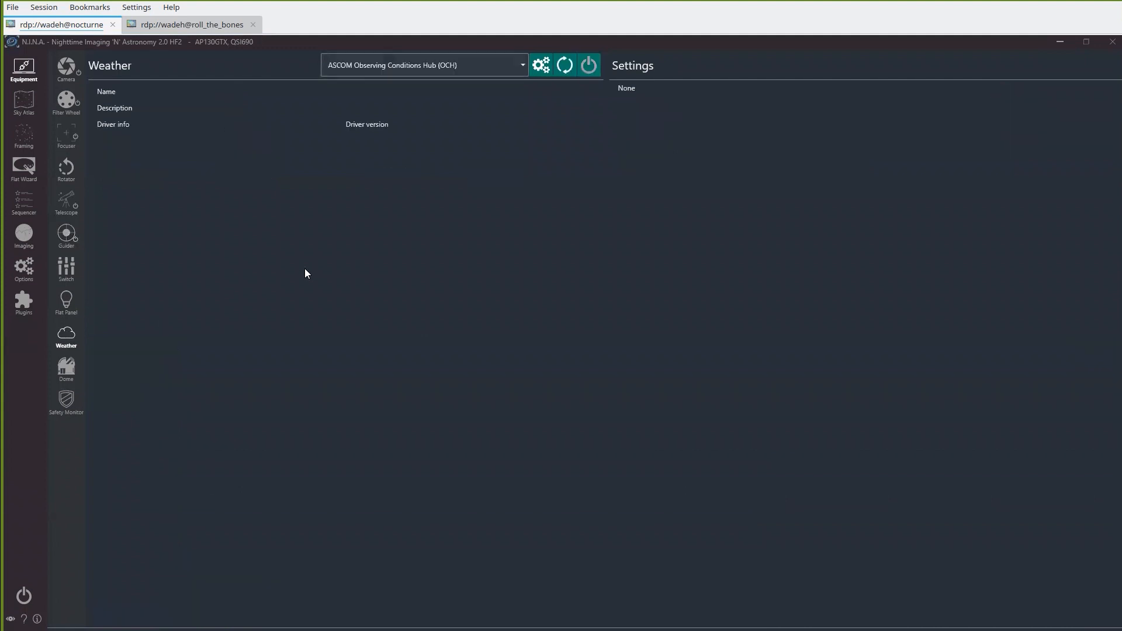
click(594, 62)
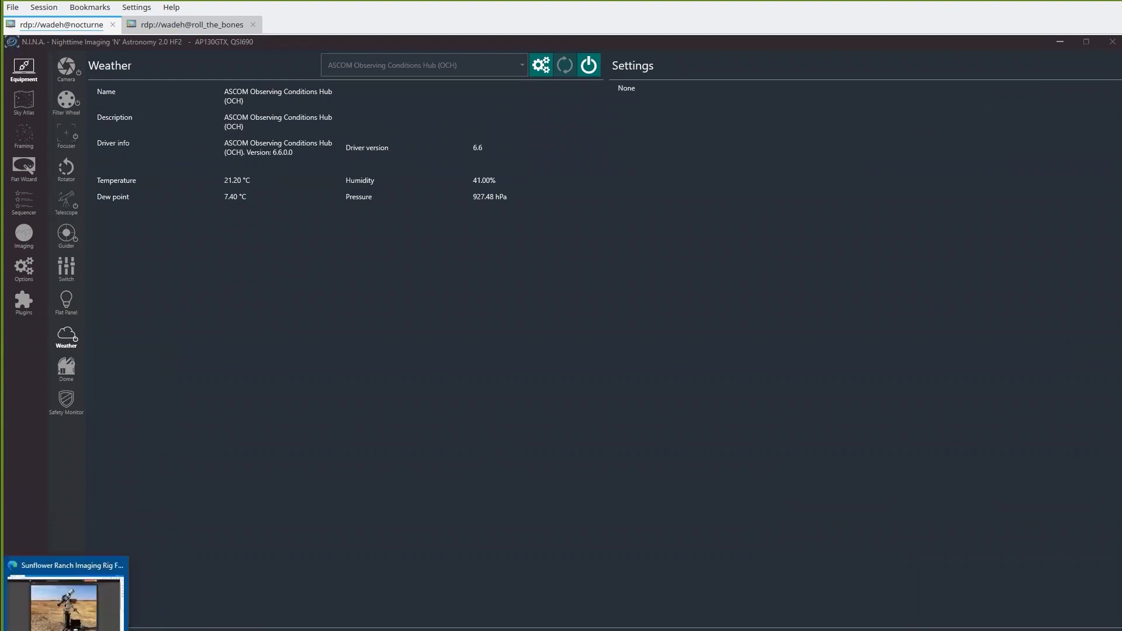
Open Astro-Physics Point Mapper, examine its measurement point settings and point map, and minimize both windows
key(super)
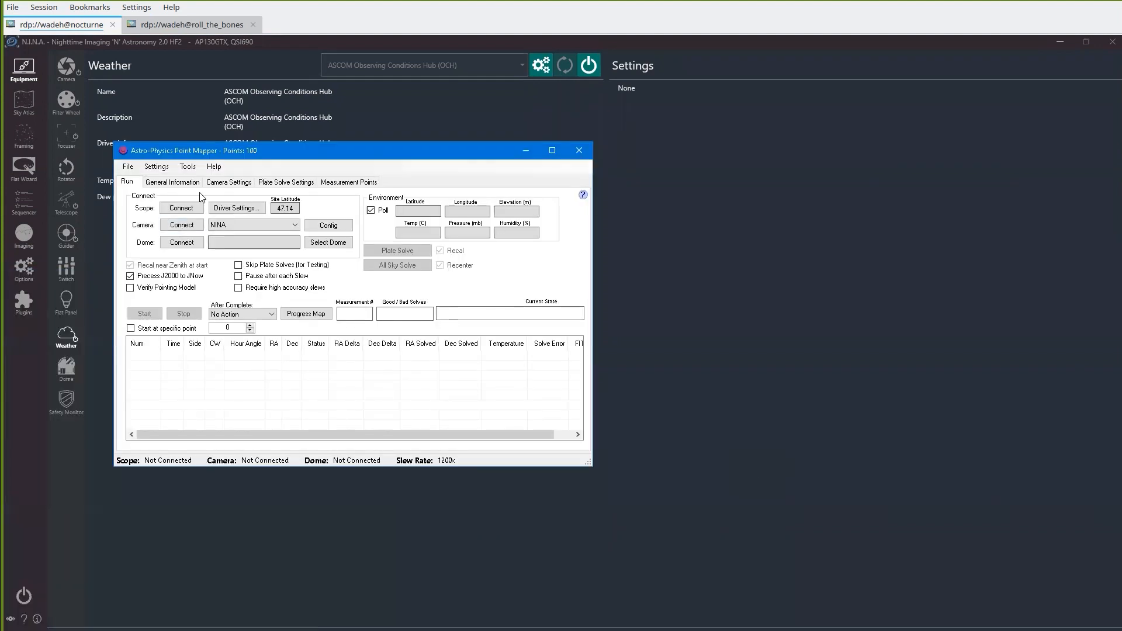
click(289, 182)
click(336, 182)
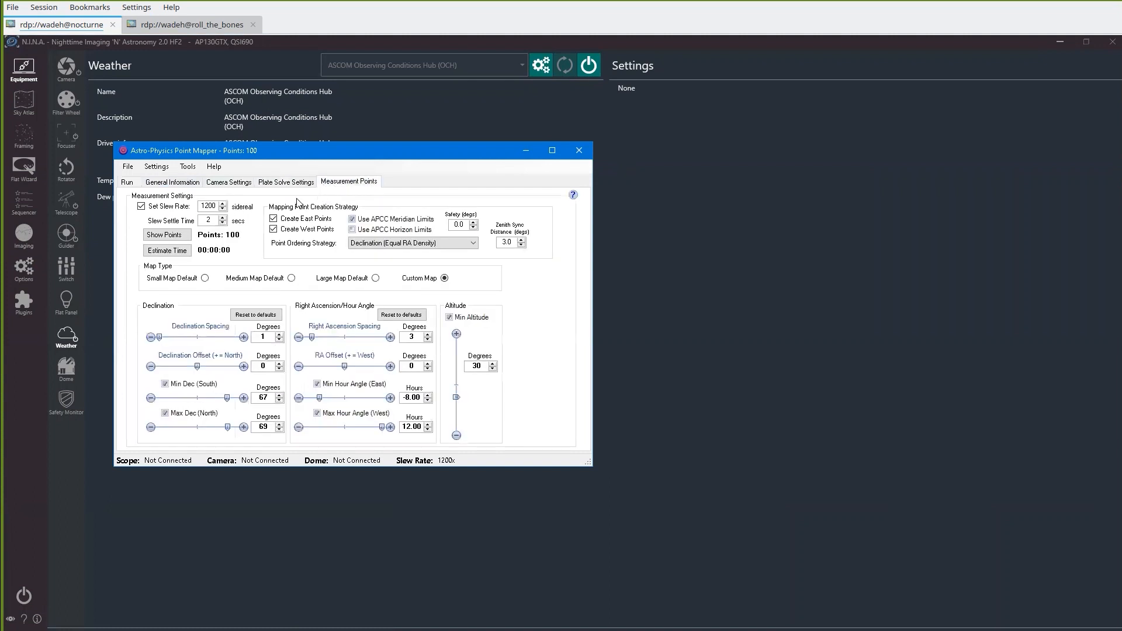
click(168, 236)
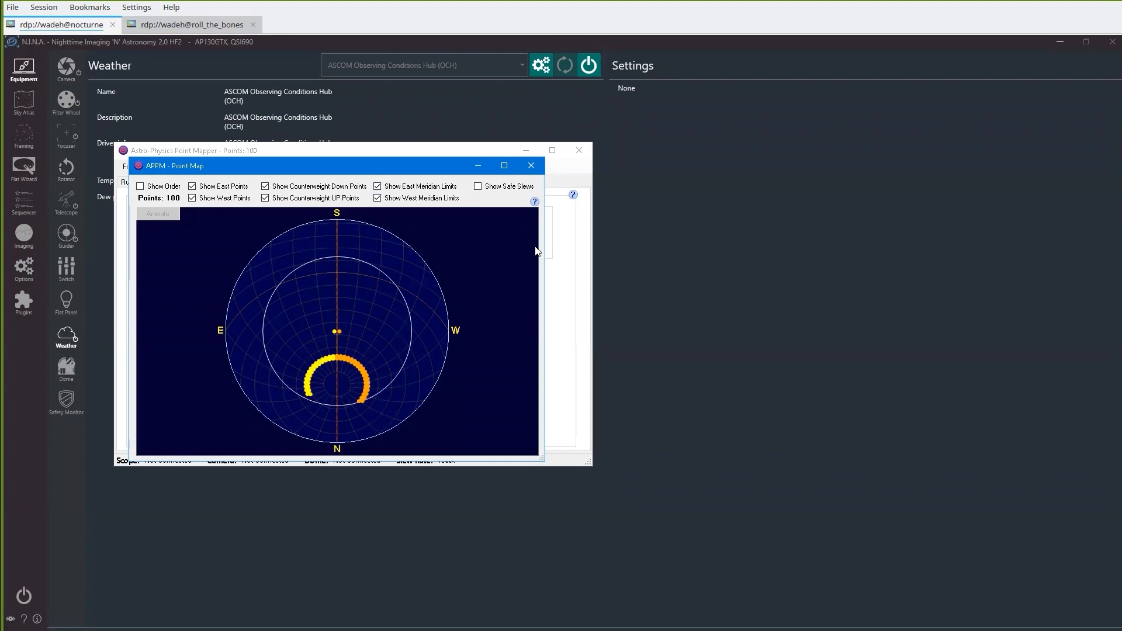
click(476, 169)
click(525, 152)
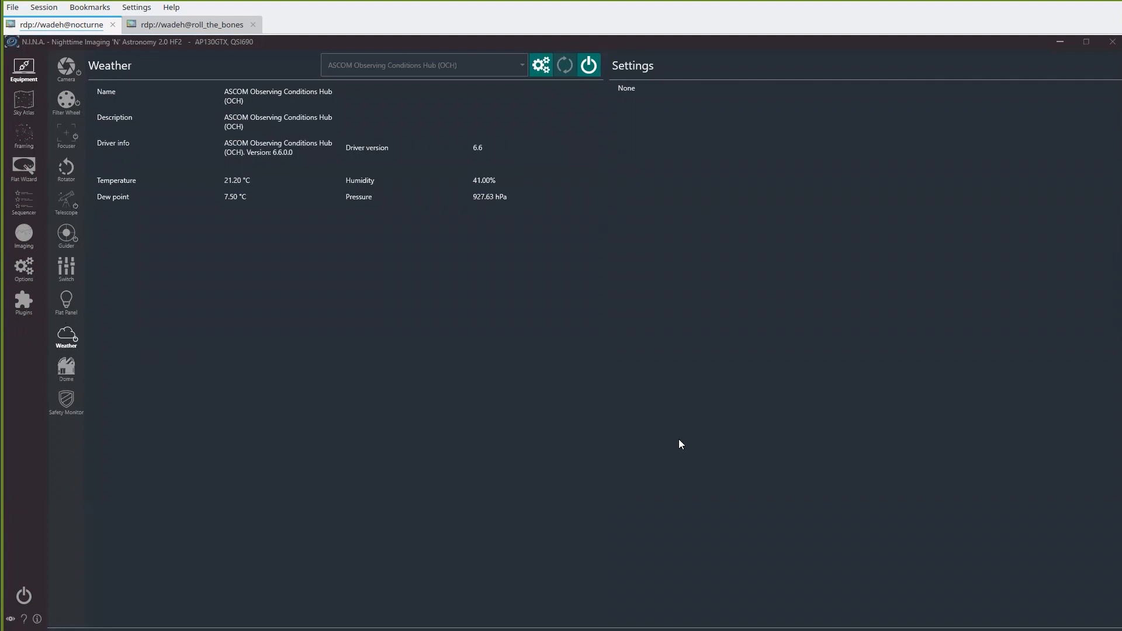
Load the sequence file 2022-10-14_Melotte15.json from the NINA Sequences folder into the Advanced Sequencer
click(24, 203)
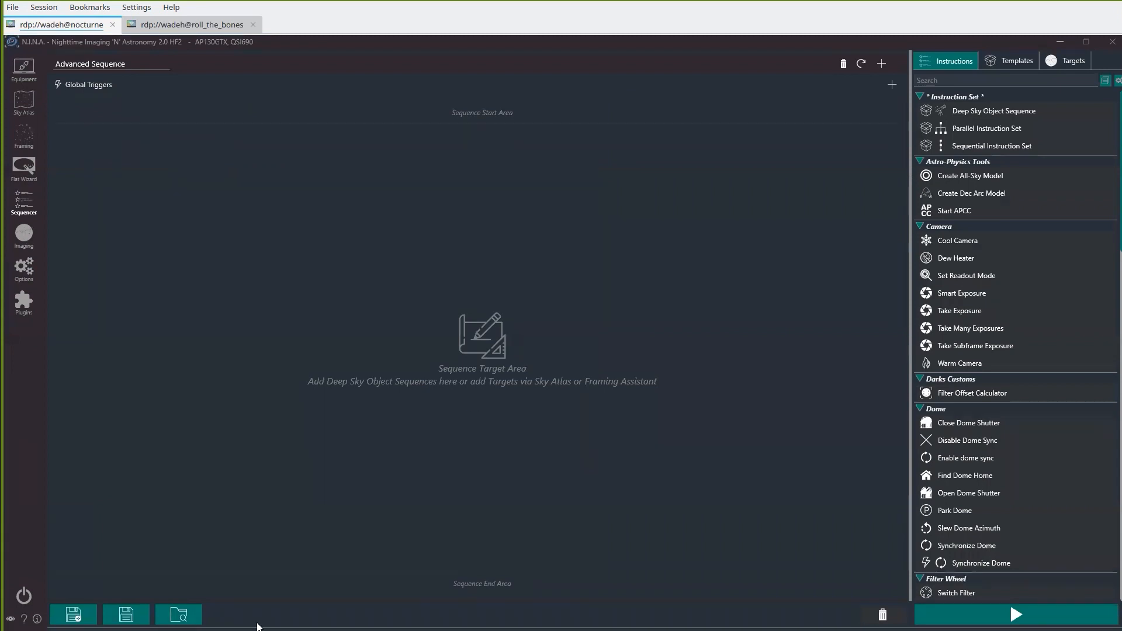
click(185, 616)
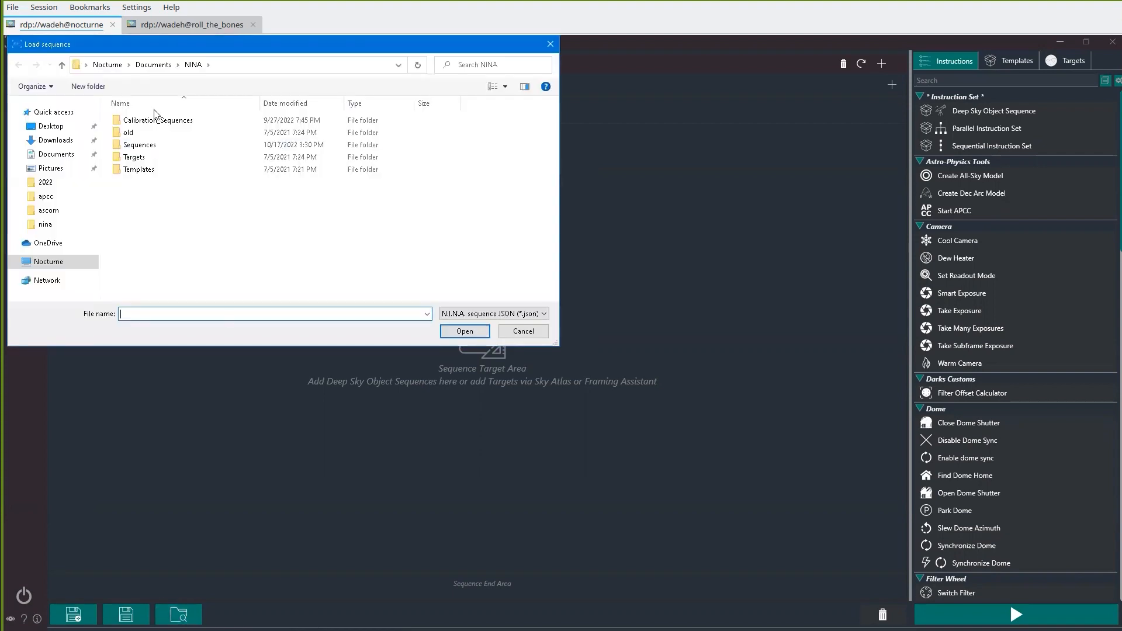
double_click(146, 149)
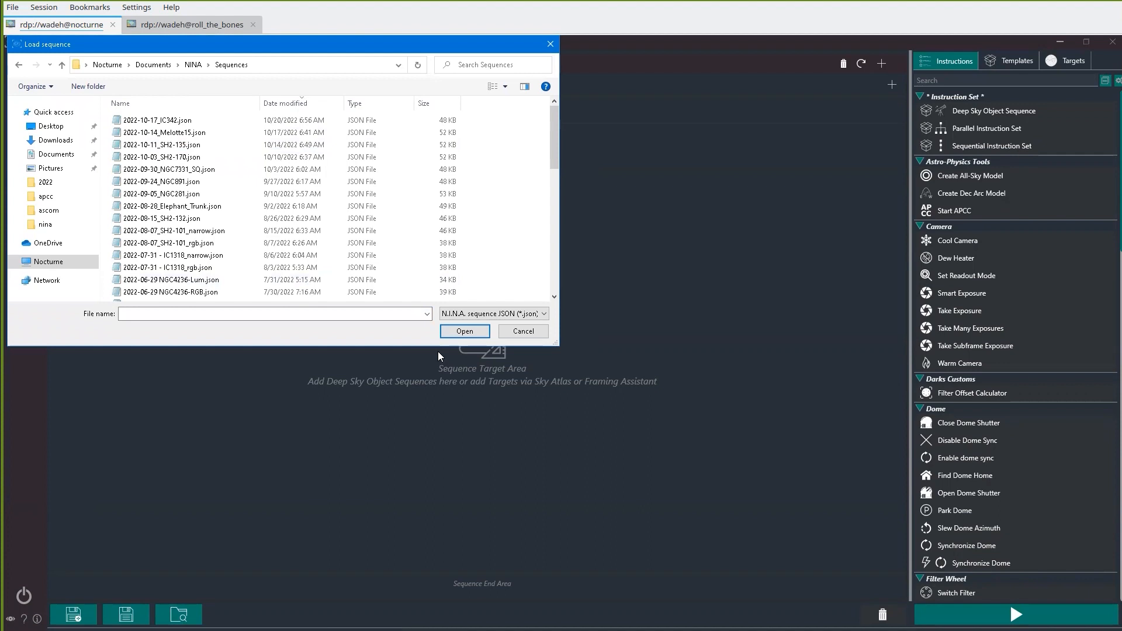
double_click(184, 133)
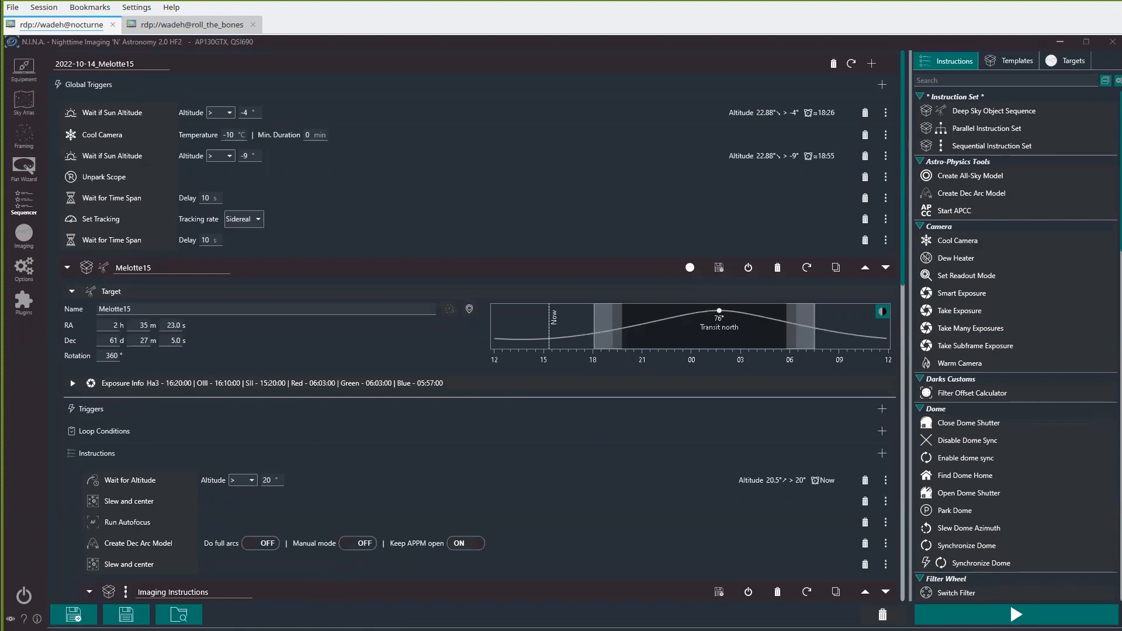
Replace the Melotte15 target with the IC 410 coordinates from TheSkyX and name both the target and its instruction set IC410
key(alt+Tab)
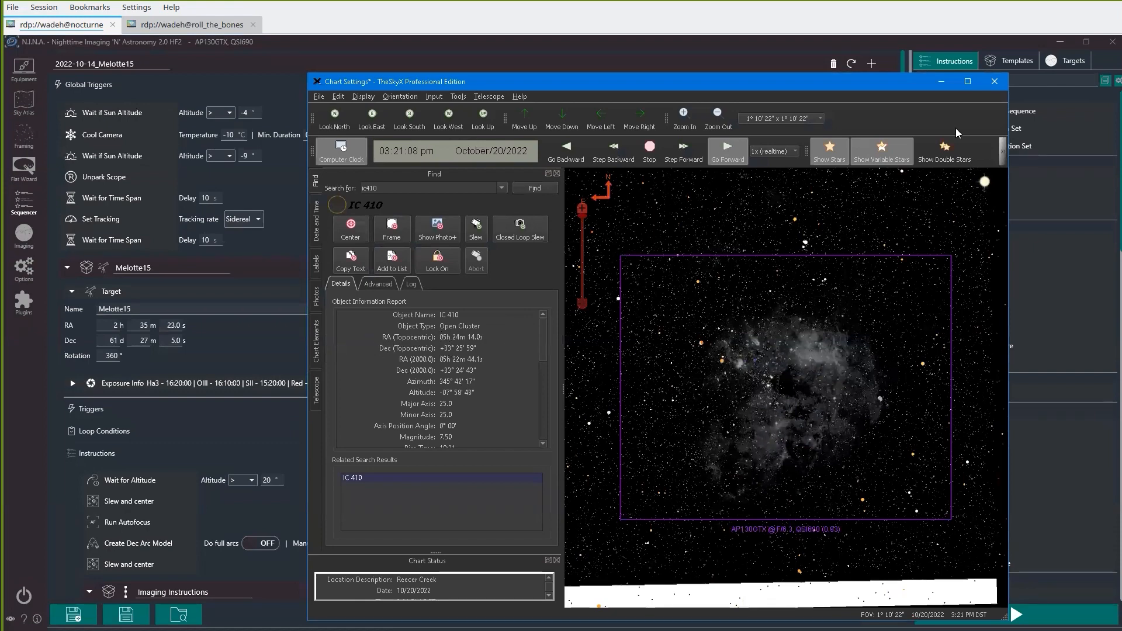
click(947, 84)
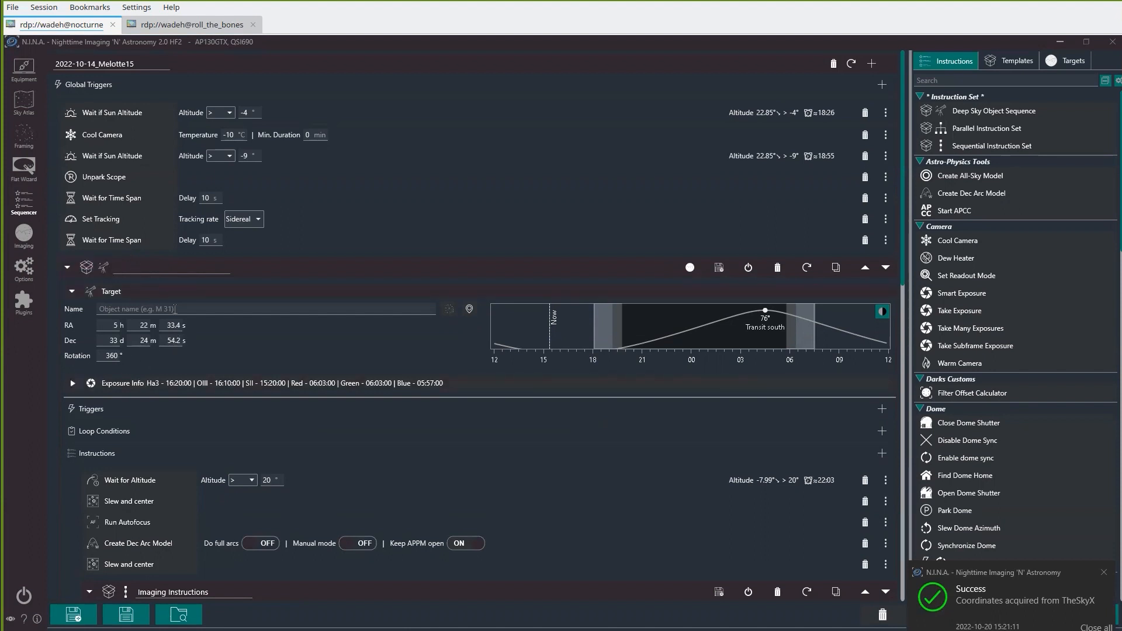
click(183, 309)
text(IC410)
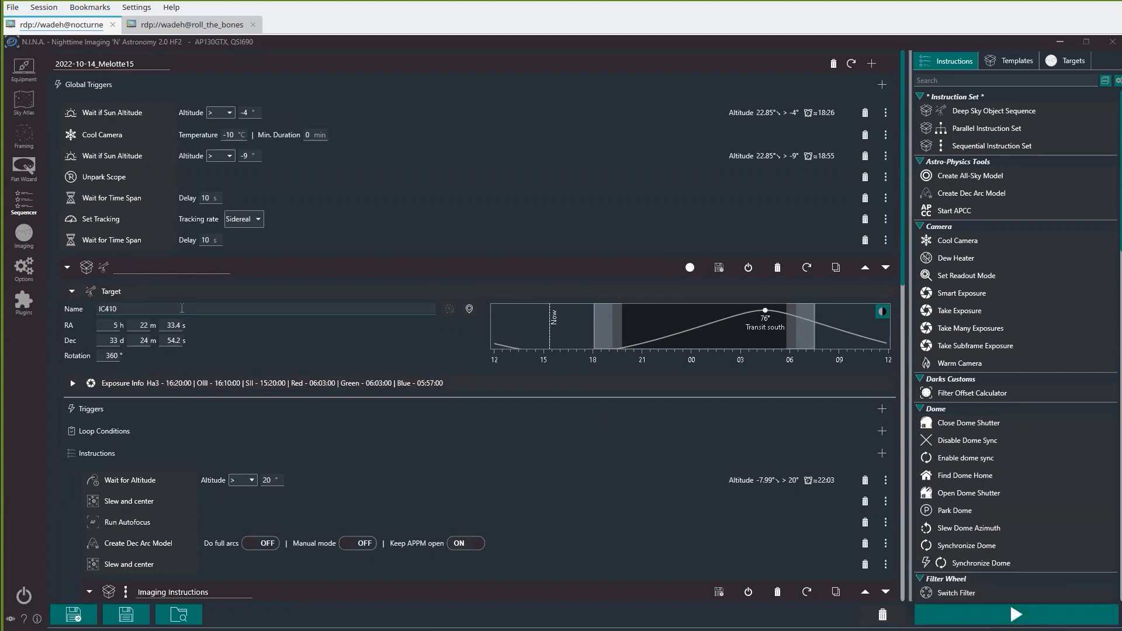
click(189, 267)
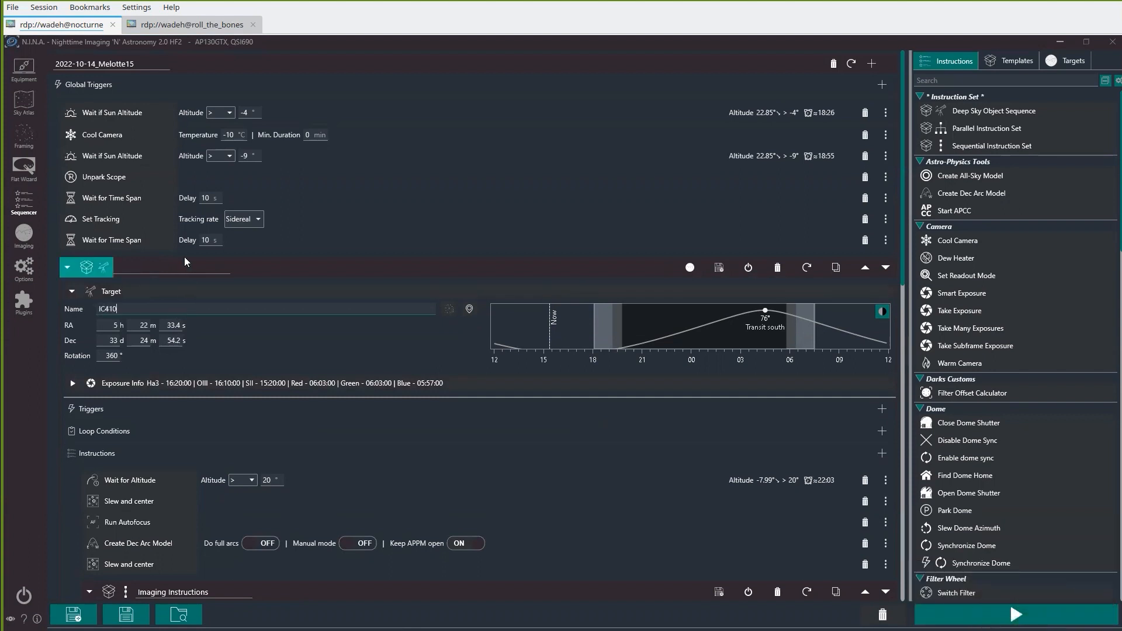
text(IC410)
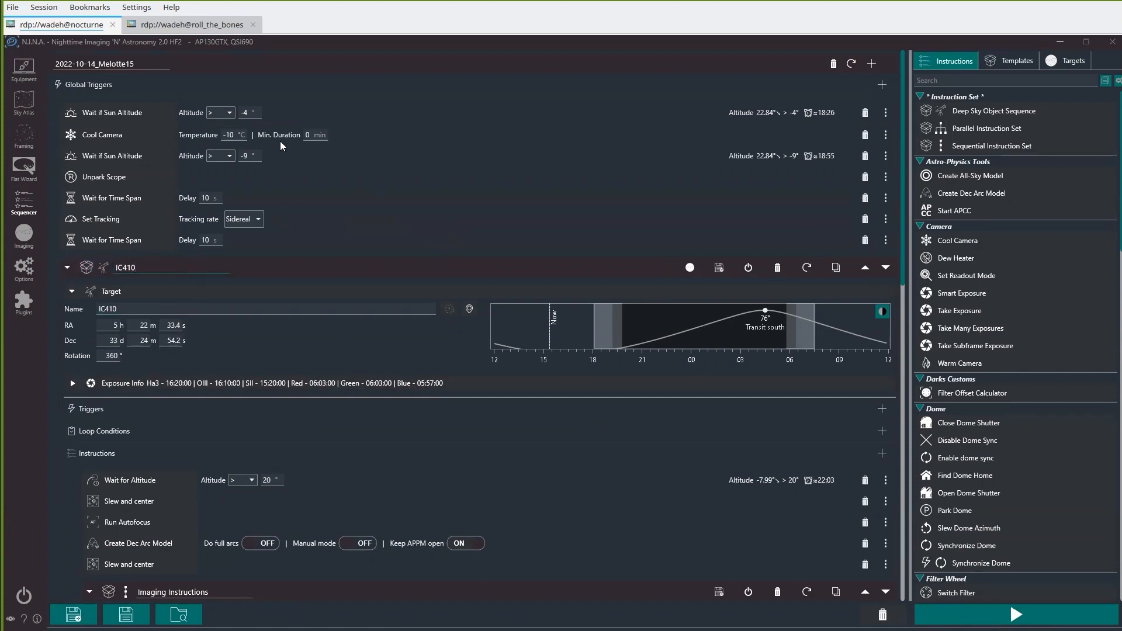
Retitle the sequence 2022-10-20_IC410 and save it under that name as a new file in the Sequences folder
click(87, 63)
drag(87, 63, 134, 63)
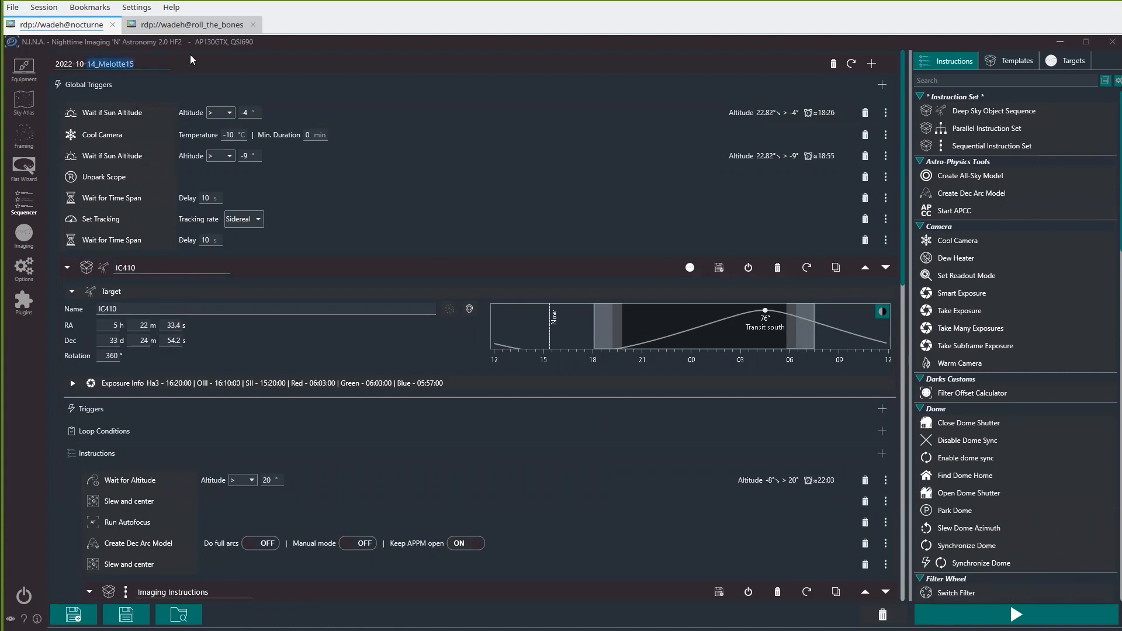
text(2022-10-20_IC410)
click(73, 615)
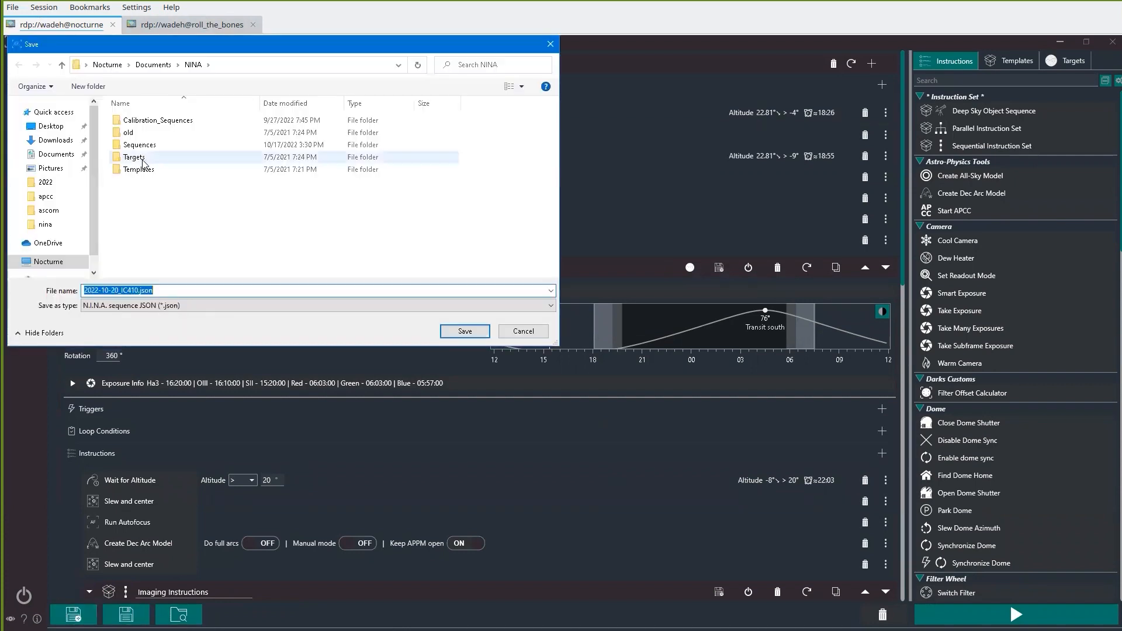
double_click(143, 147)
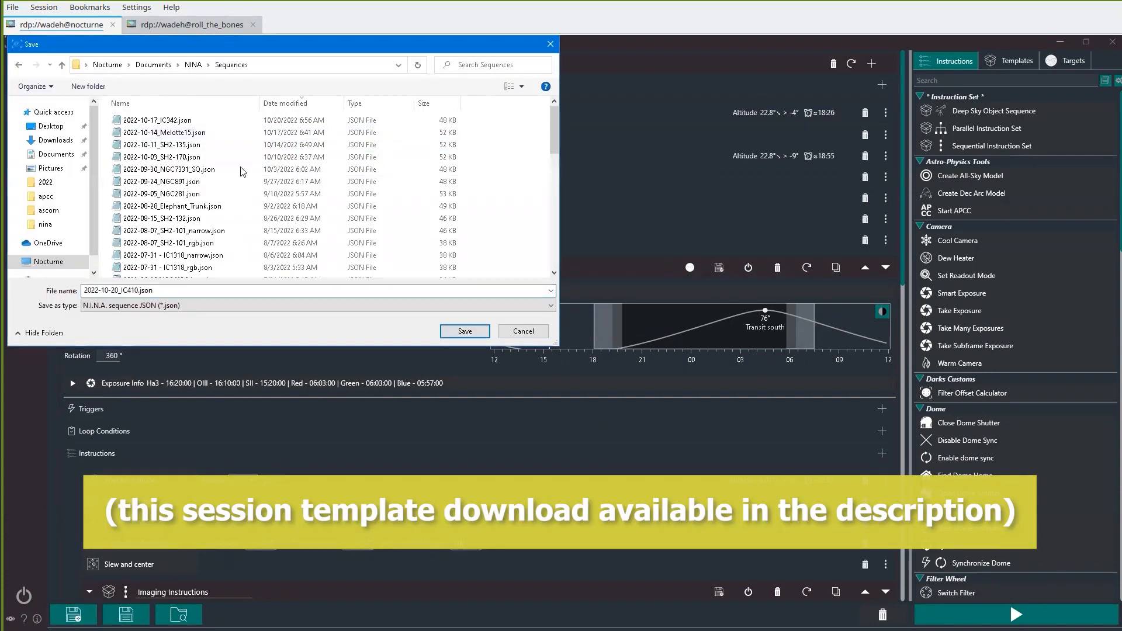
click(465, 331)
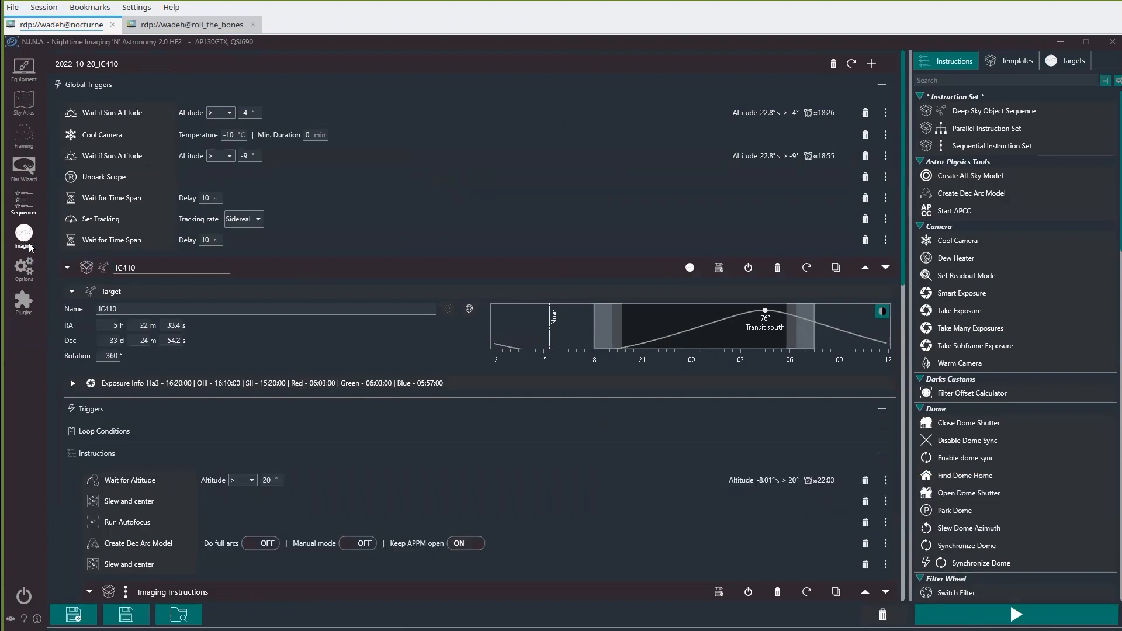
Start running the IC410 sequence from the Imaging view
click(48, 240)
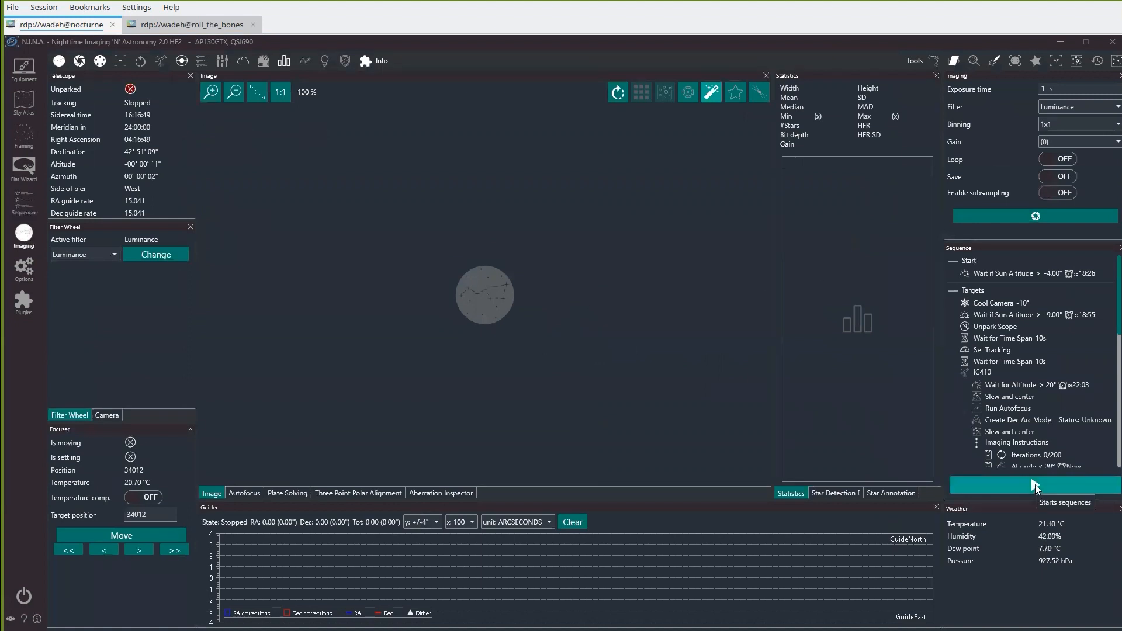
click(1036, 485)
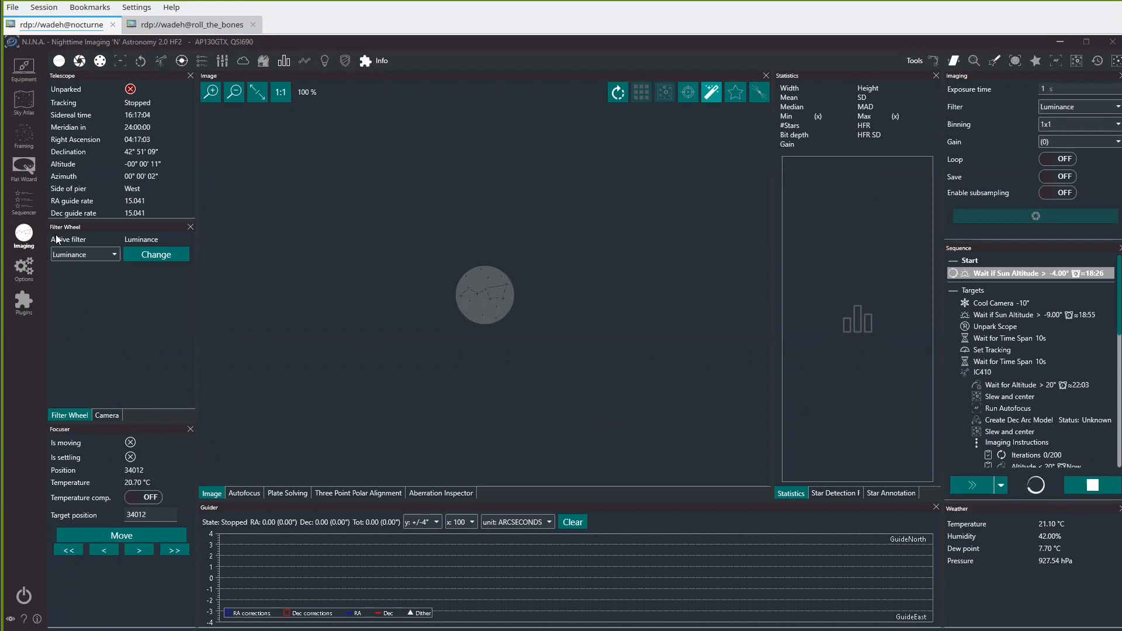
Examine the IC410 sequence's start instructions, Dec arc model, imaging triggers, loop conditions, filter exposures and end instructions
click(24, 201)
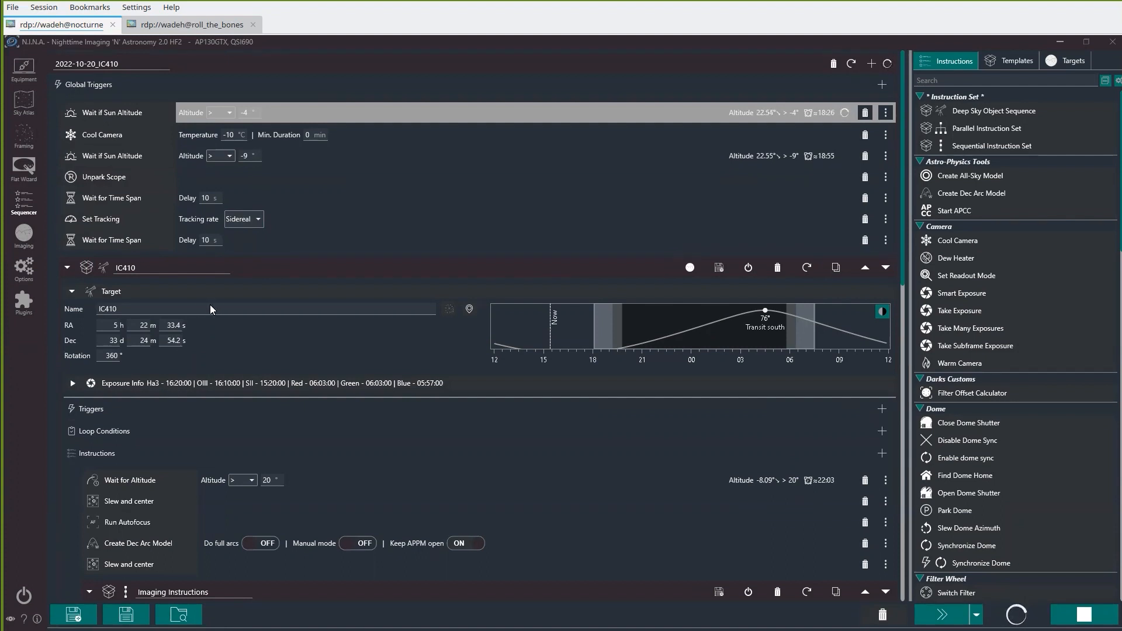
scroll(213, 338, down, 6)
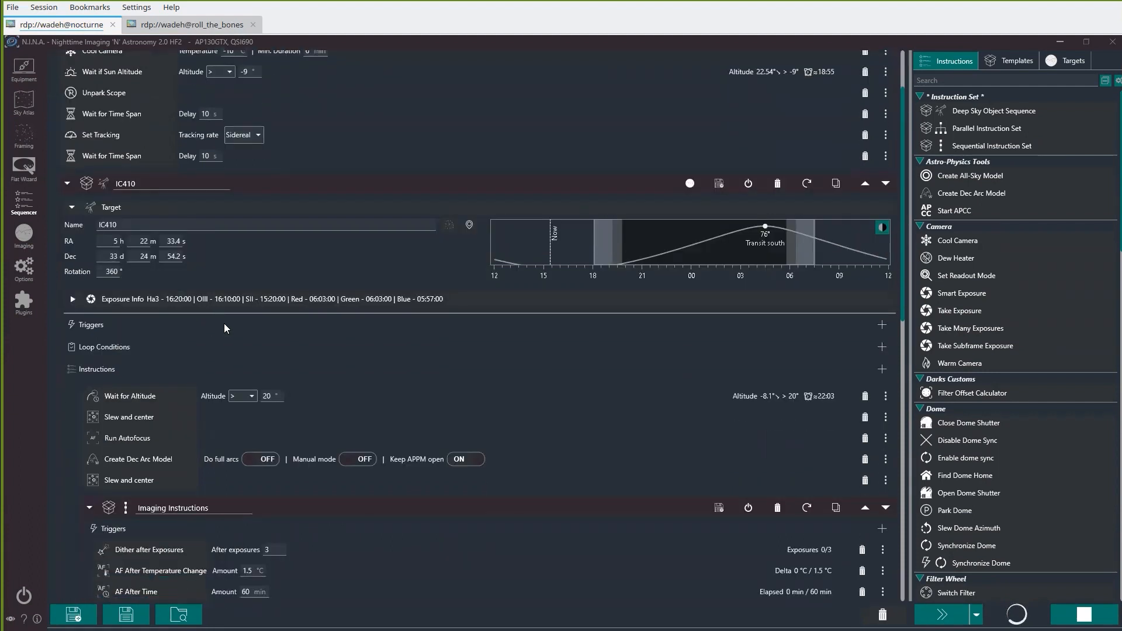
scroll(227, 324, down, 3)
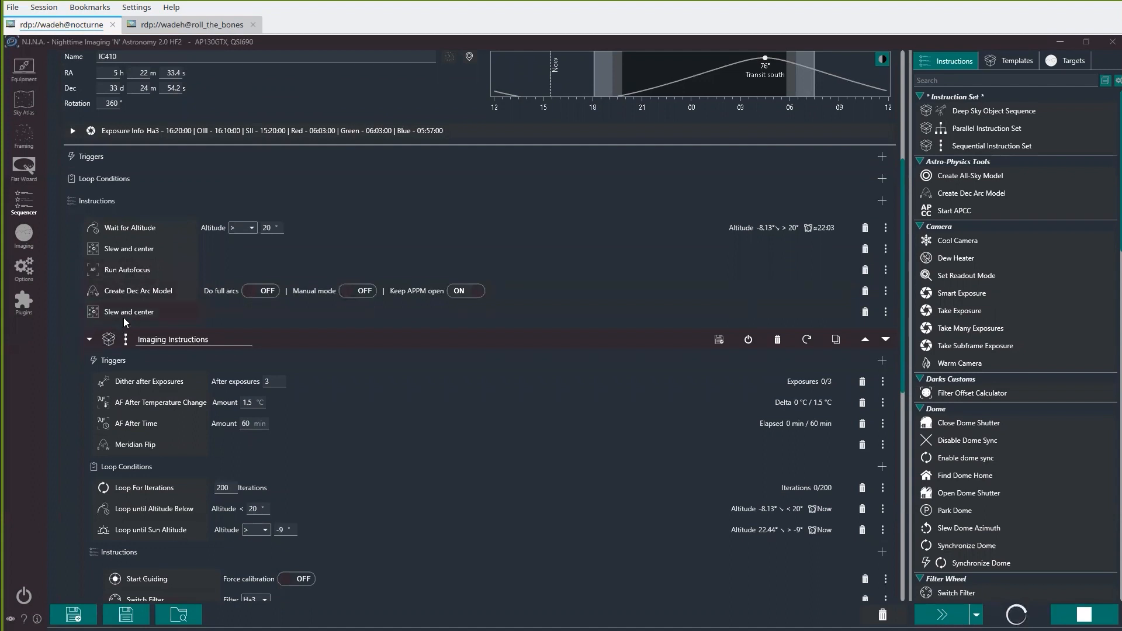
scroll(343, 369, down, 7)
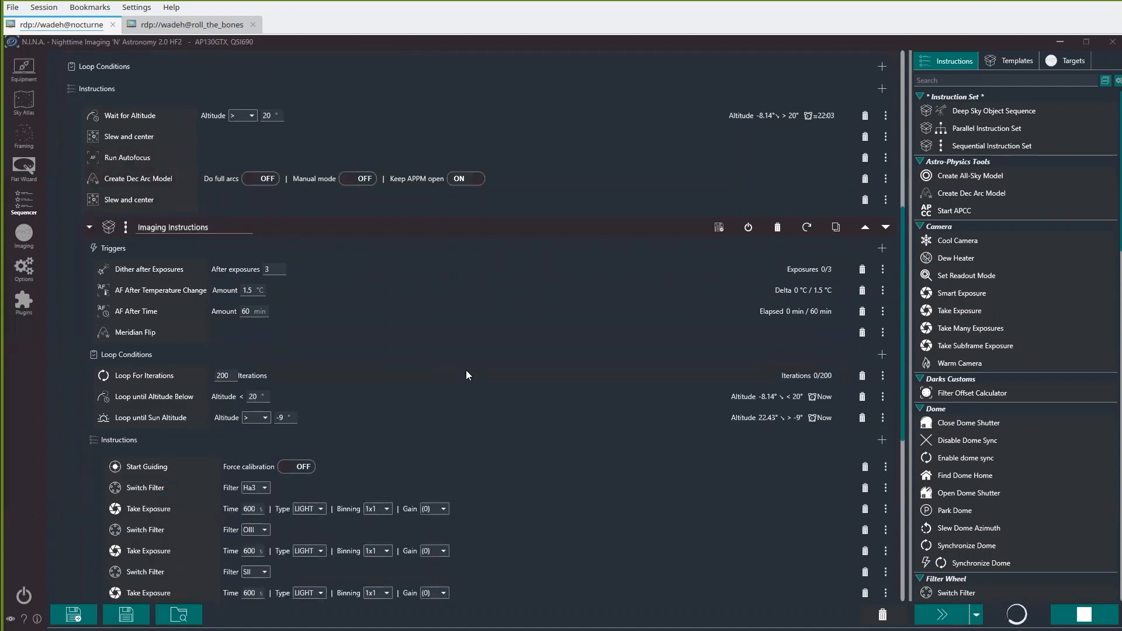
scroll(489, 323, down, 1)
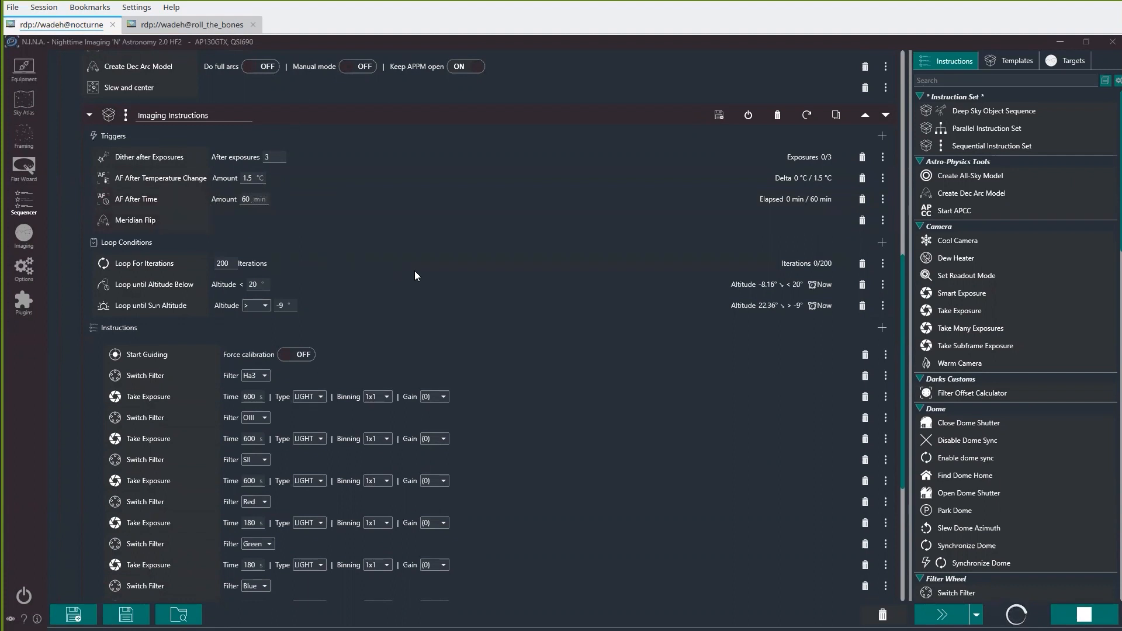
scroll(548, 272, down, 3)
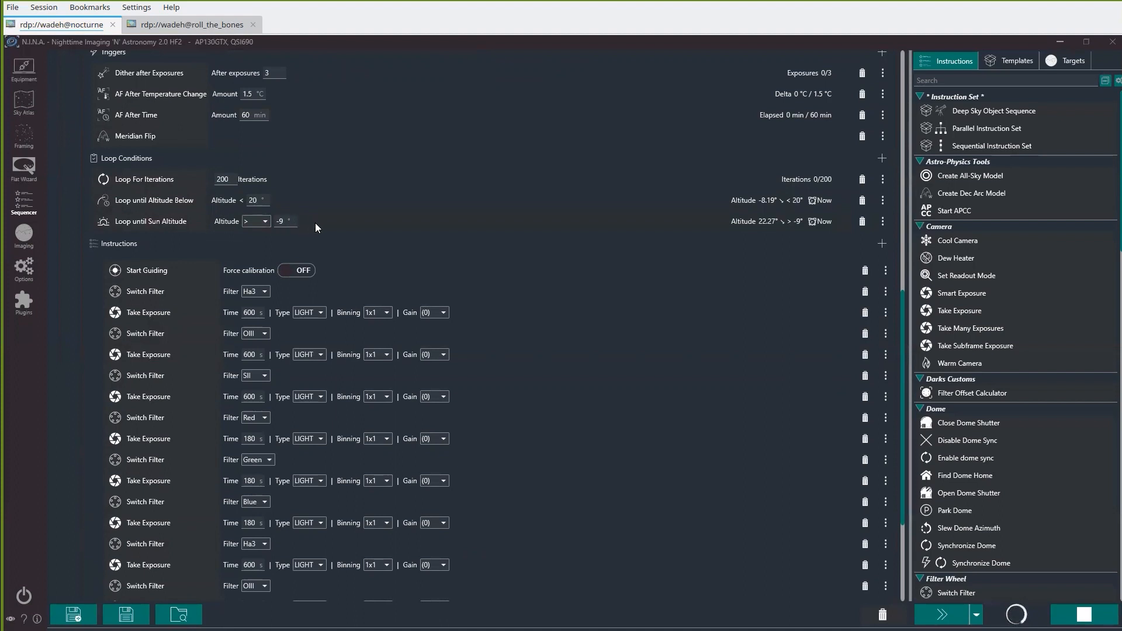
scroll(315, 224, down, 5)
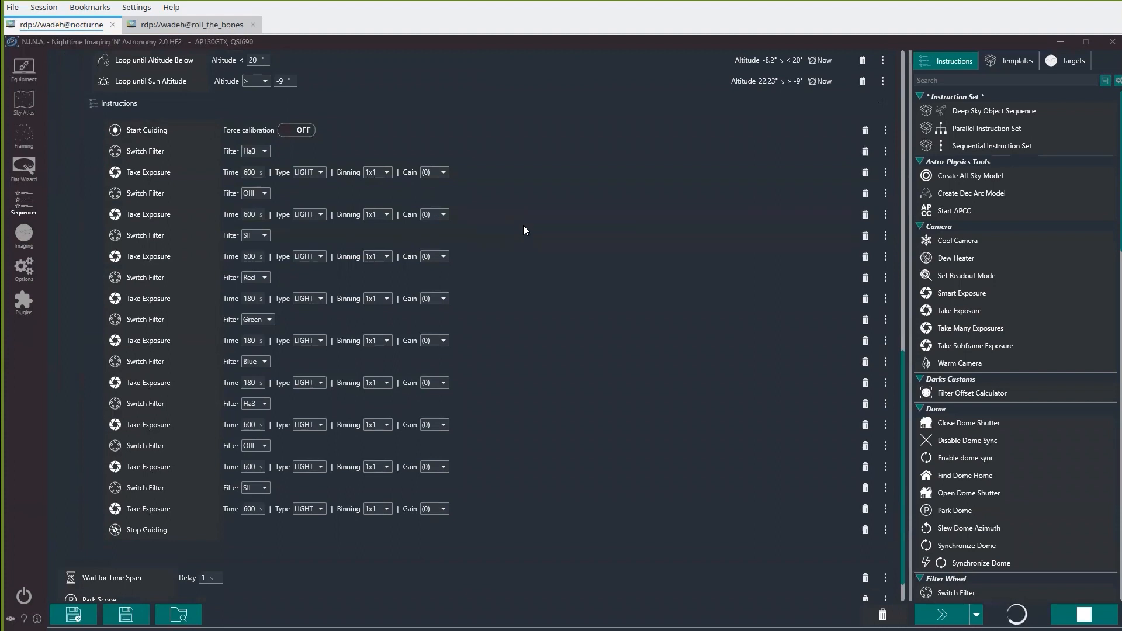
scroll(514, 208, up, 4)
scroll(459, 173, up, 3)
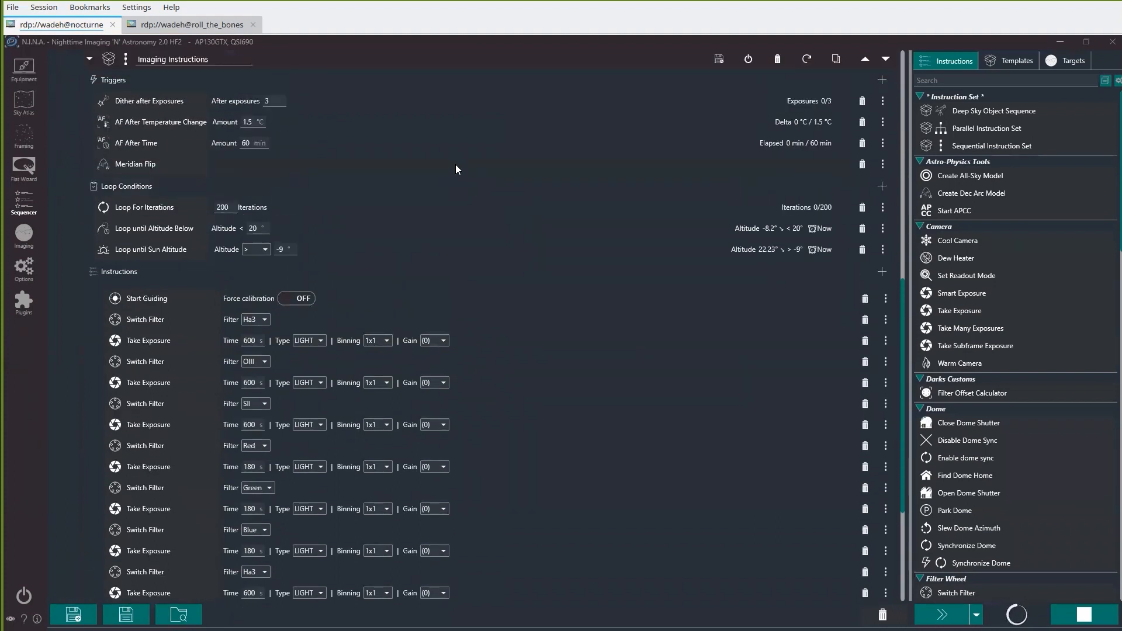
scroll(582, 344, down, 4)
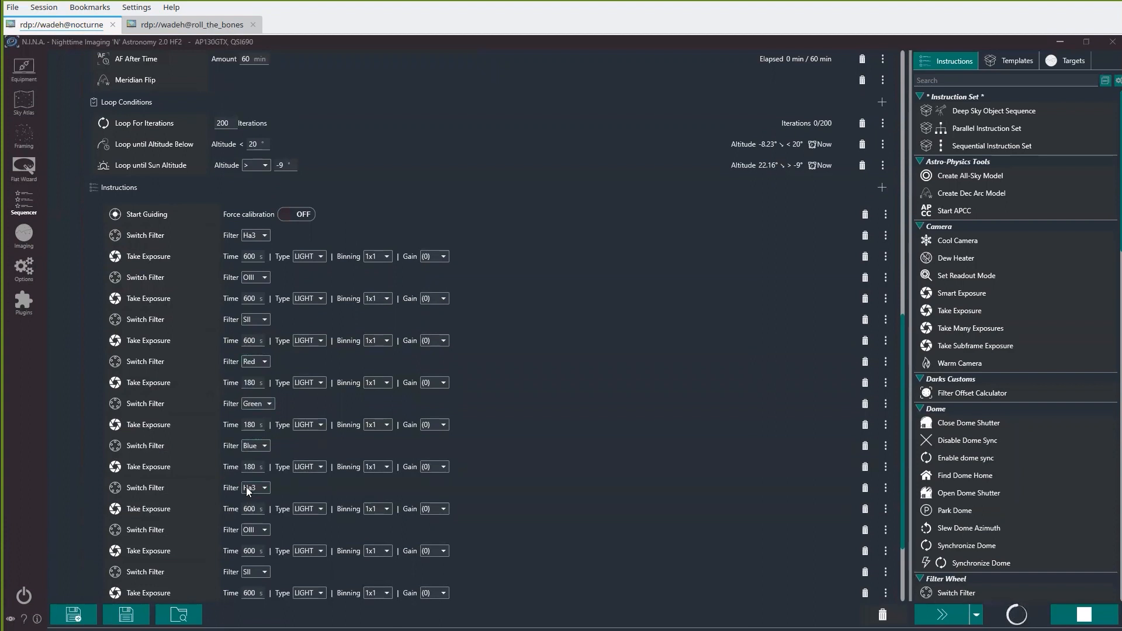
scroll(247, 486, down, 1)
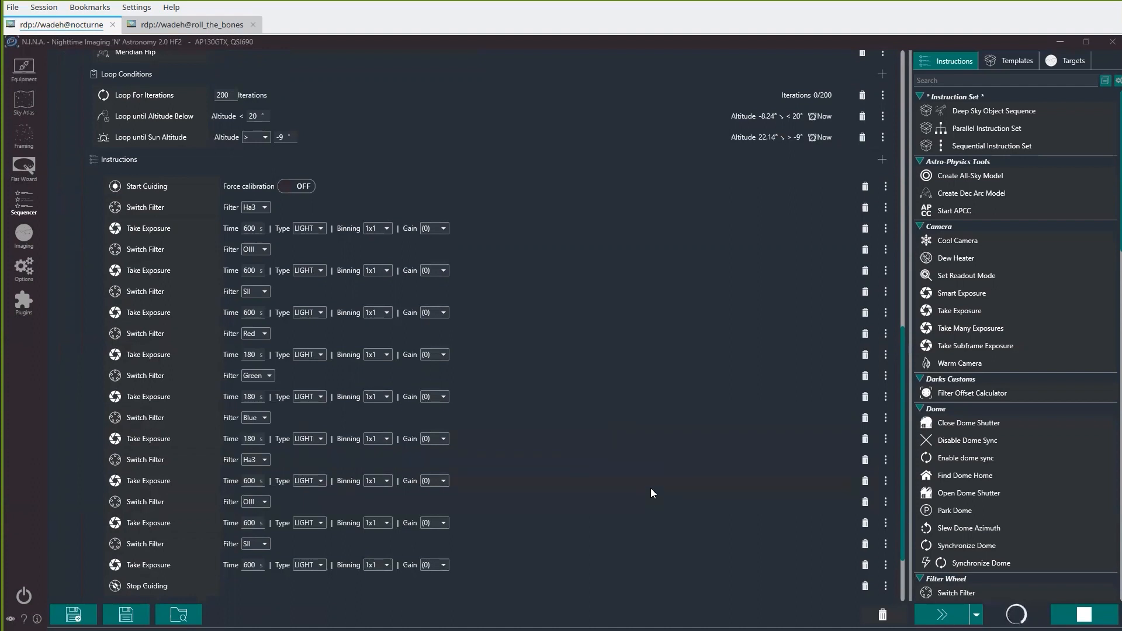
scroll(638, 459, down, 3)
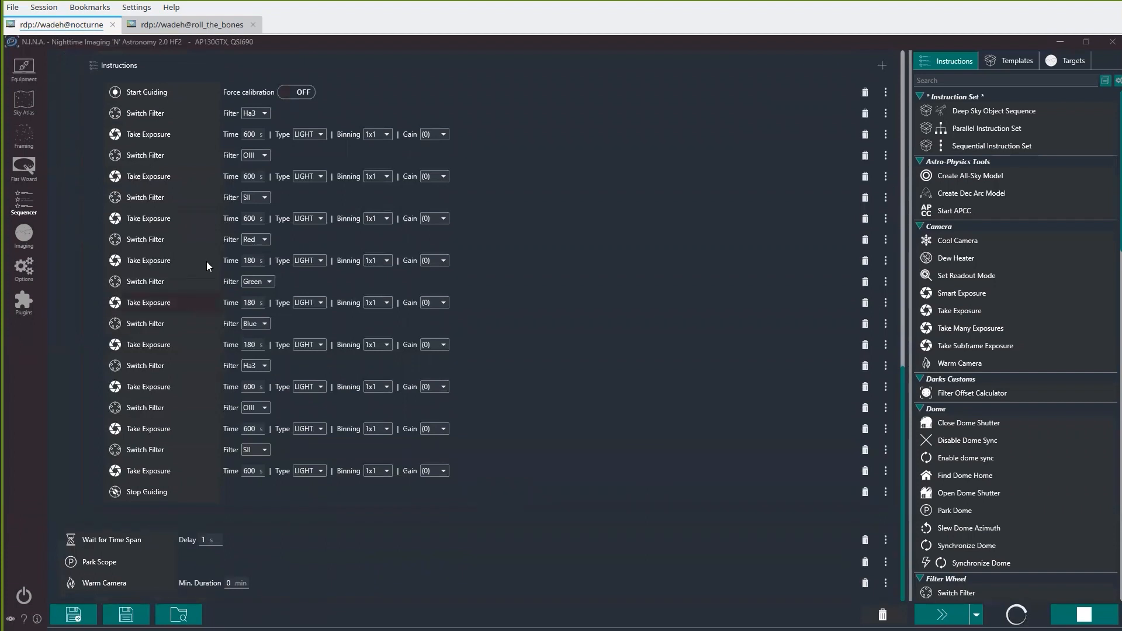
scroll(521, 350, up, 5)
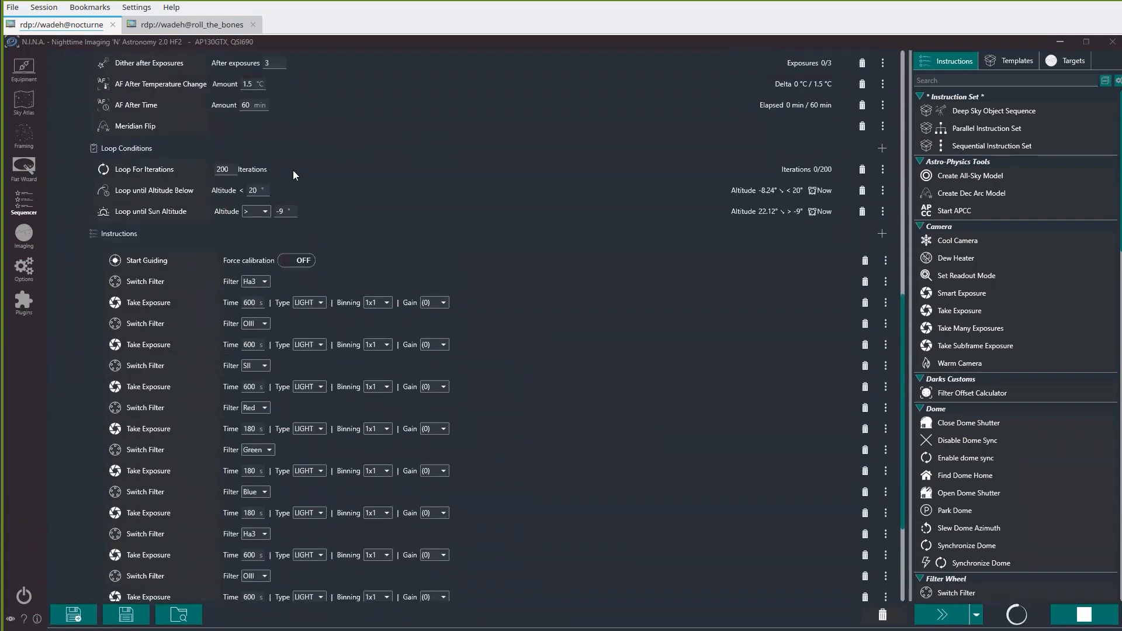
scroll(595, 415, down, 4)
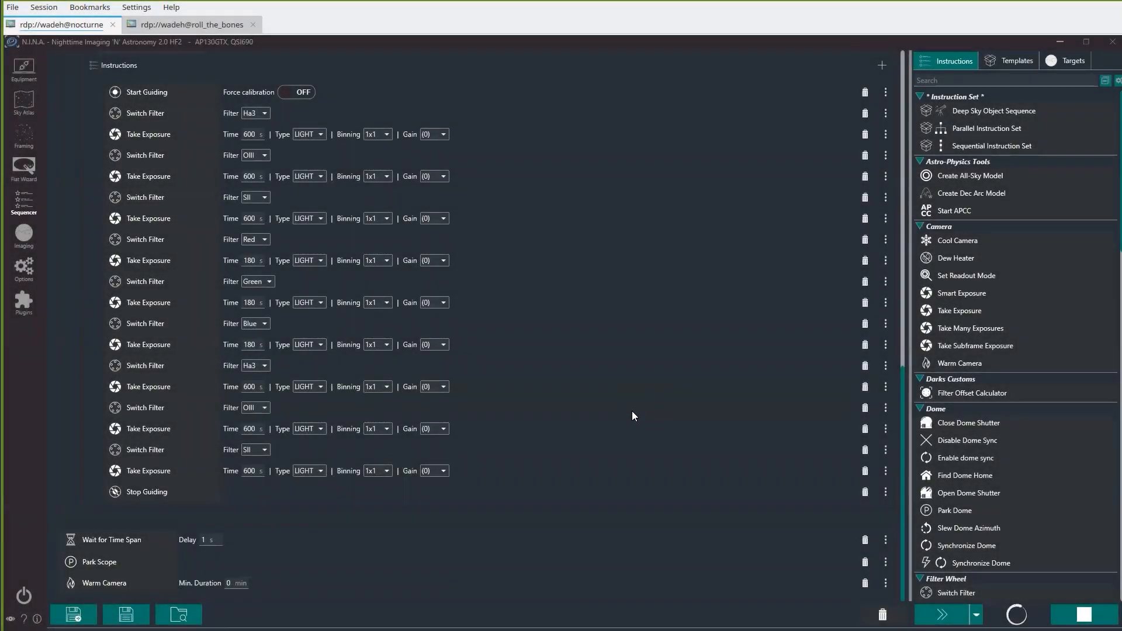
Review the Astro-Physics Tools plugin's Dec Arc Model Parameters and compare them with the Astro-Physics Point Mapper's measurement point settings
click(23, 308)
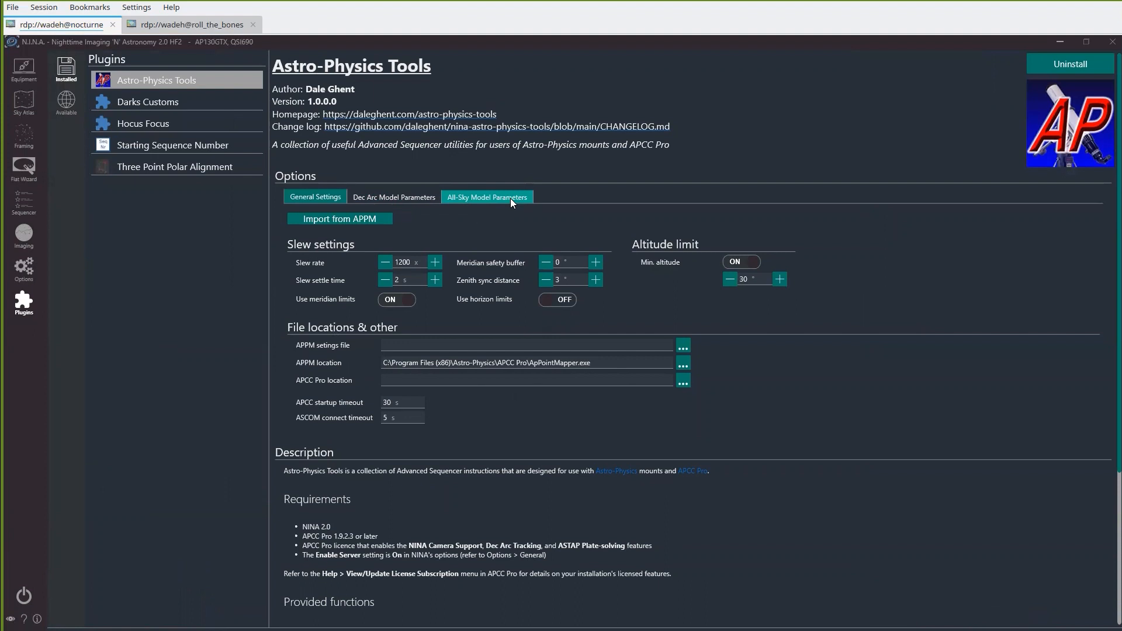
click(395, 199)
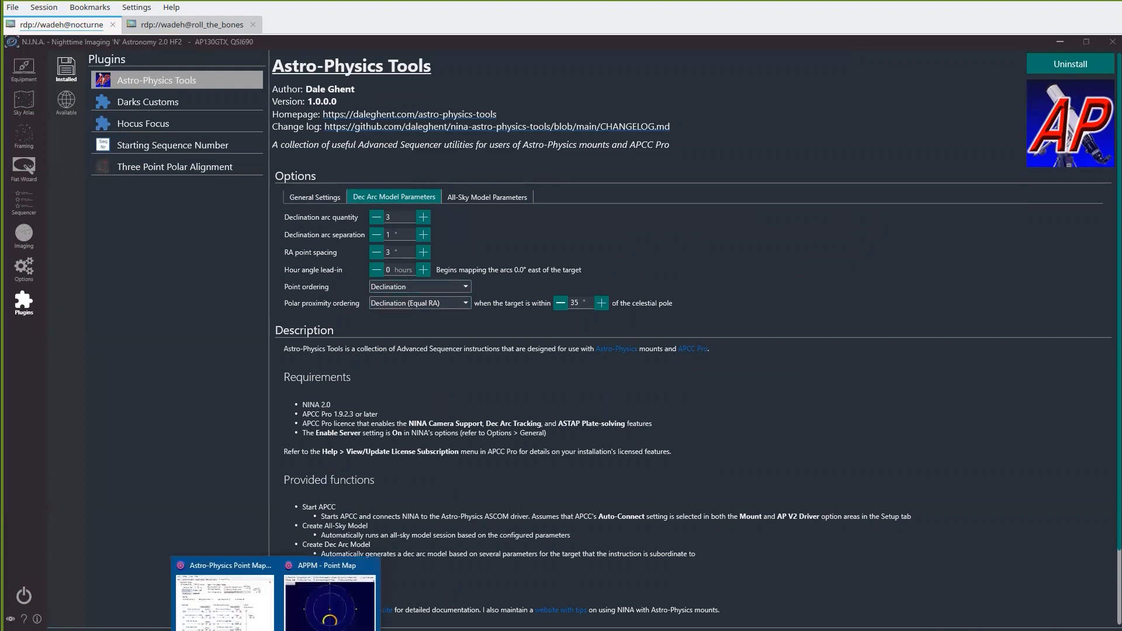
click(230, 601)
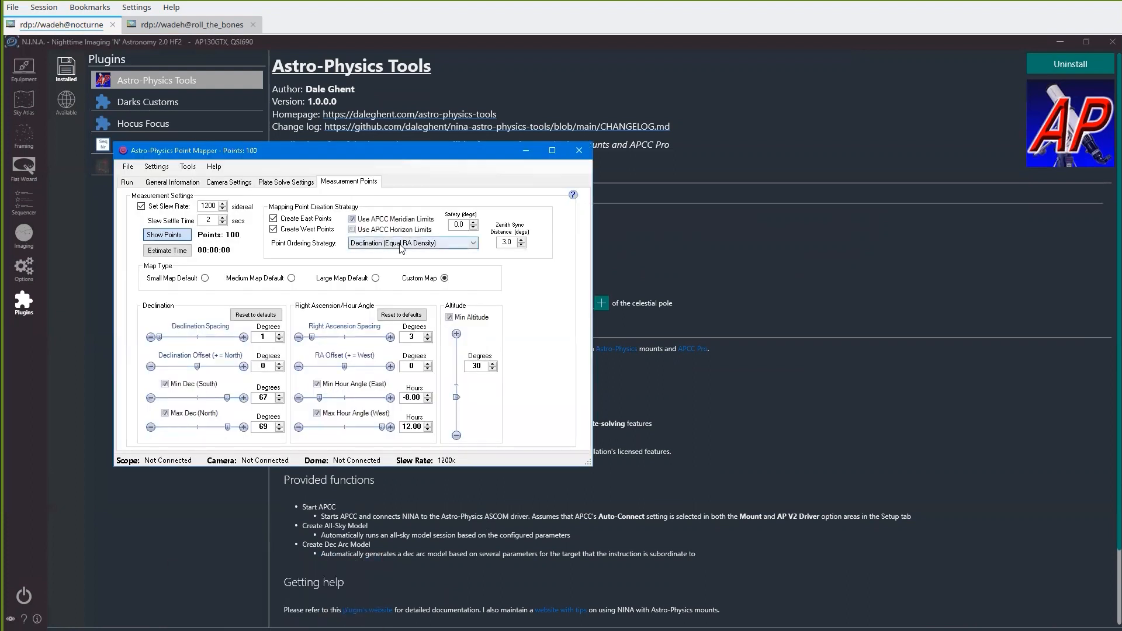
click(526, 150)
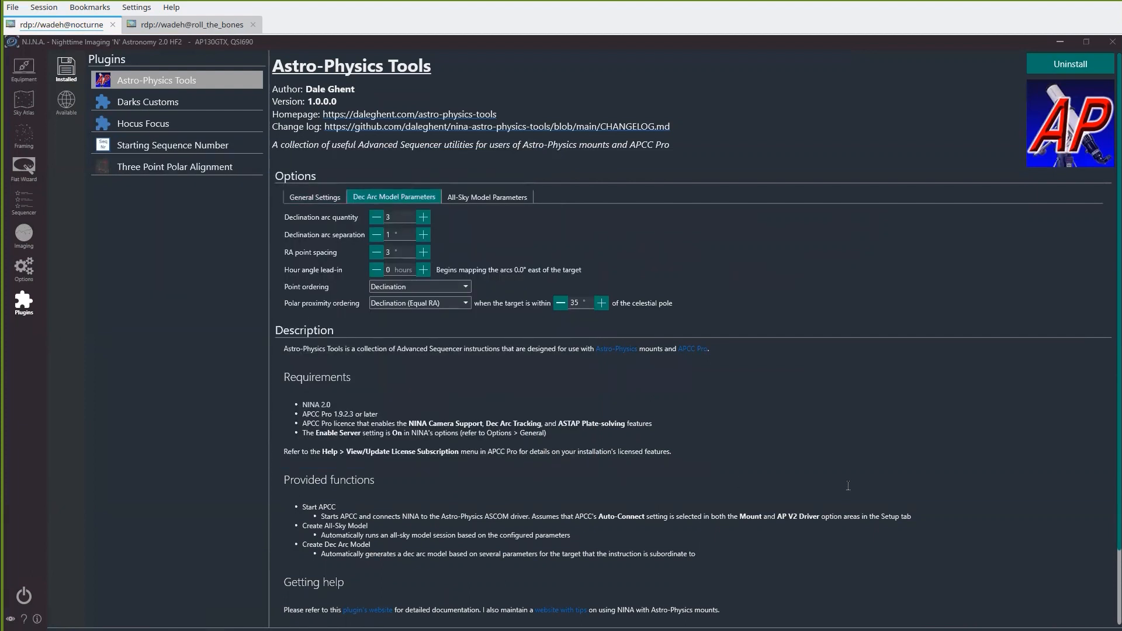